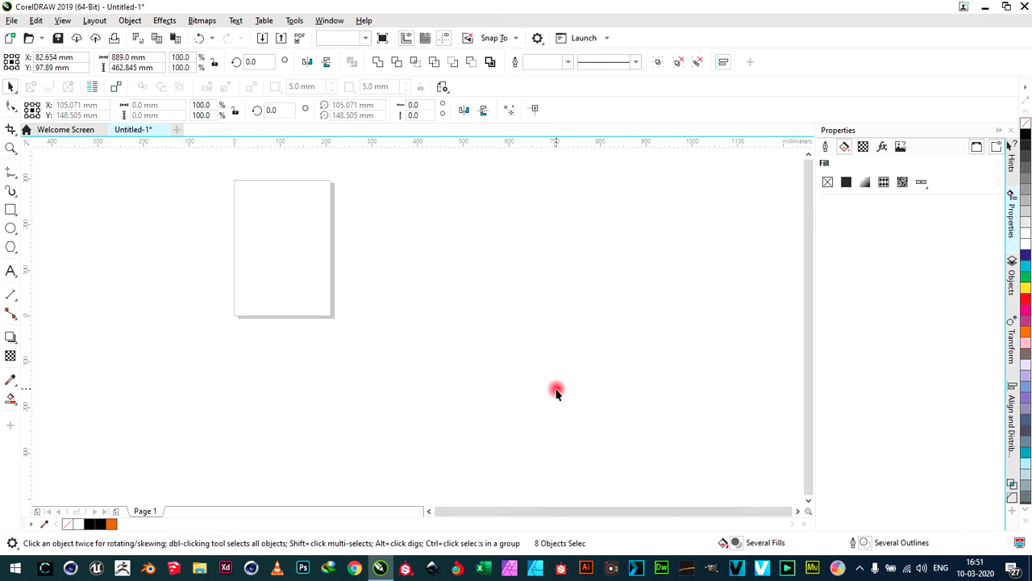
Draw a circle about 251 mm in diameter on the page and add a concentric copy scaled down to about 59 mm
left_click(10, 228)
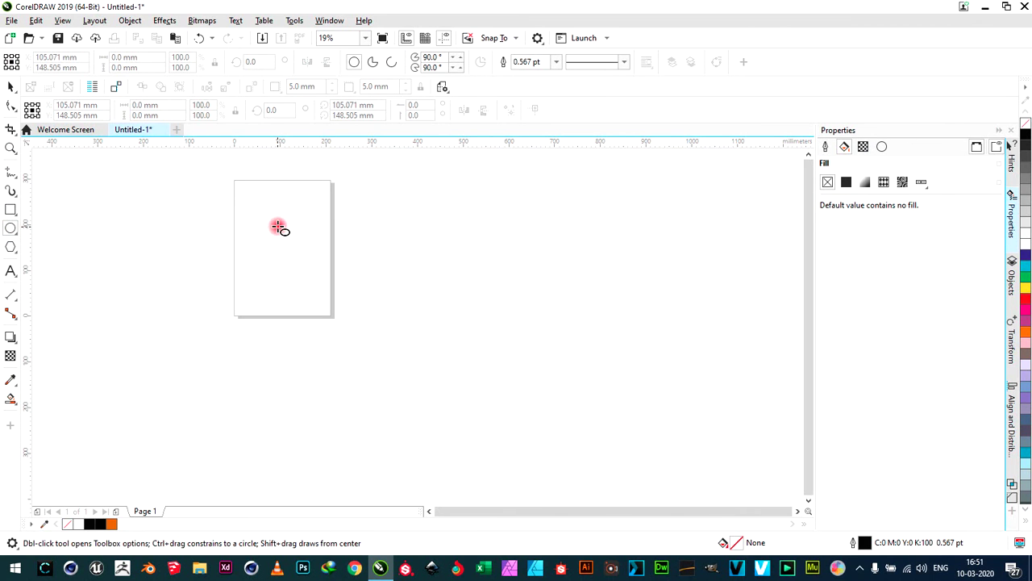
left_click_drag(275, 226, 294, 280)
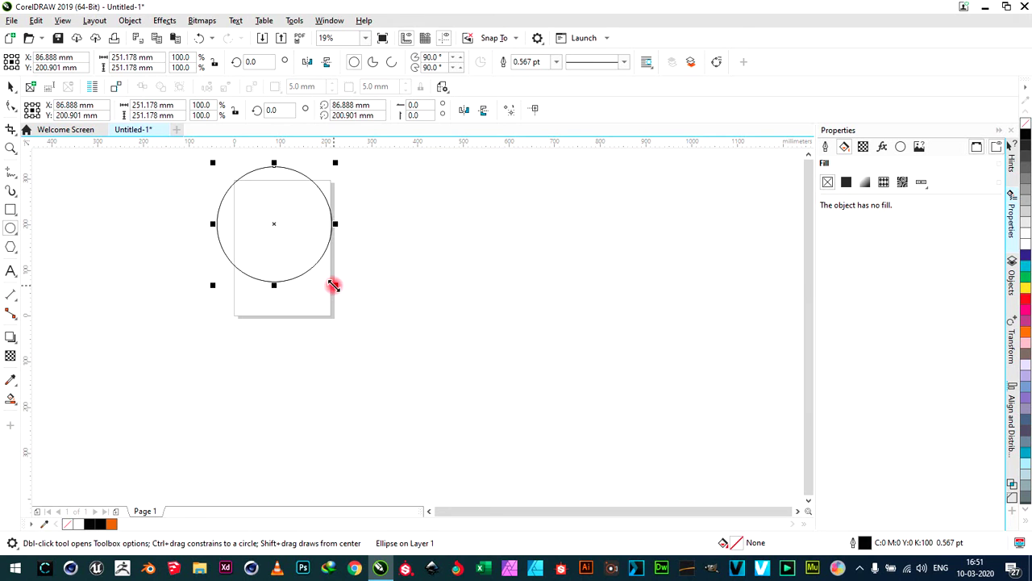
left_click_drag(334, 285, 292, 252)
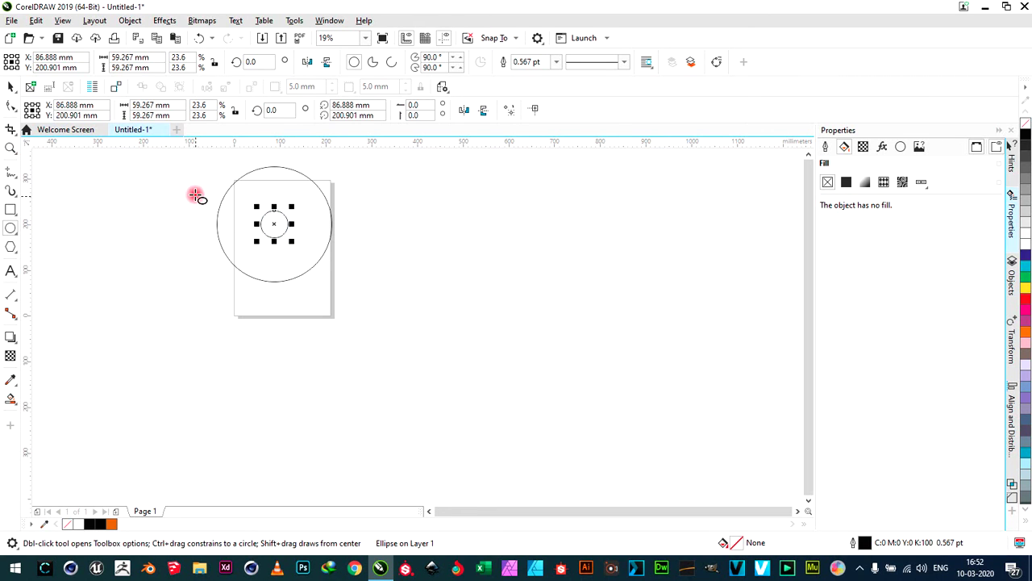
Select the large and small concentric circles and group them
left_click(10, 87)
left_click_drag(166, 188, 411, 335)
left_click_drag(204, 174, 411, 308)
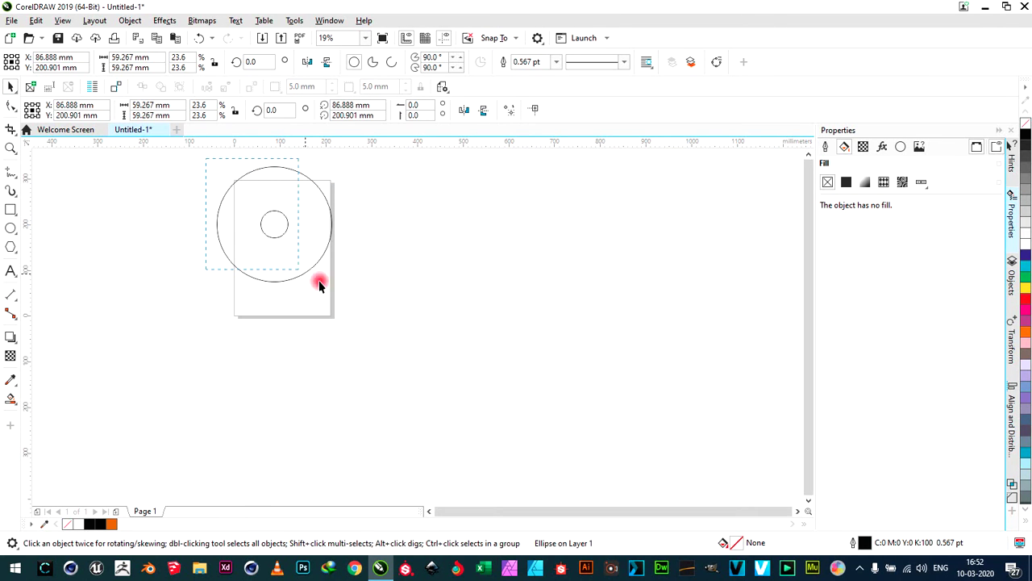
key("ctrl+a")
right_click(302, 210)
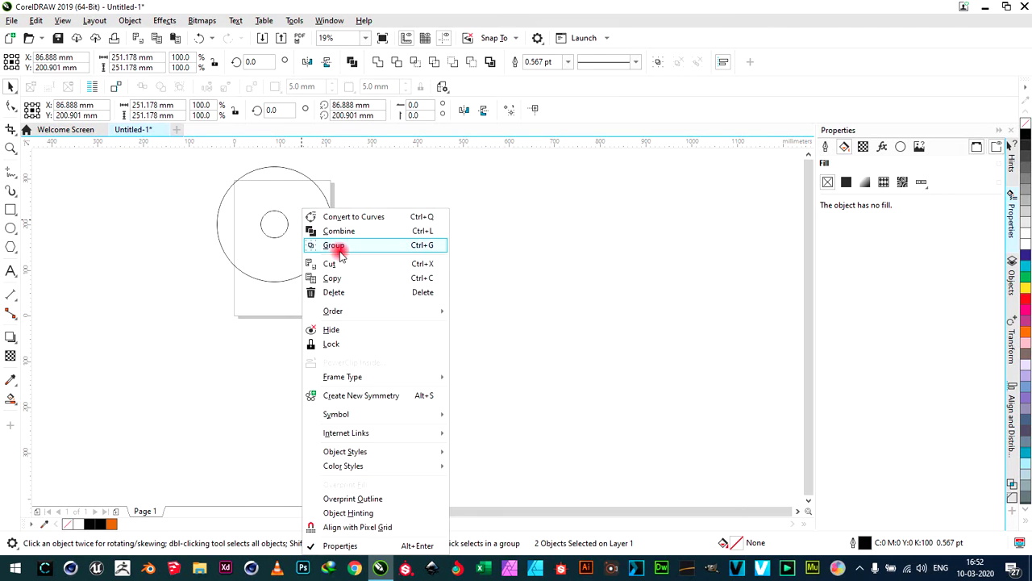
left_click(339, 254)
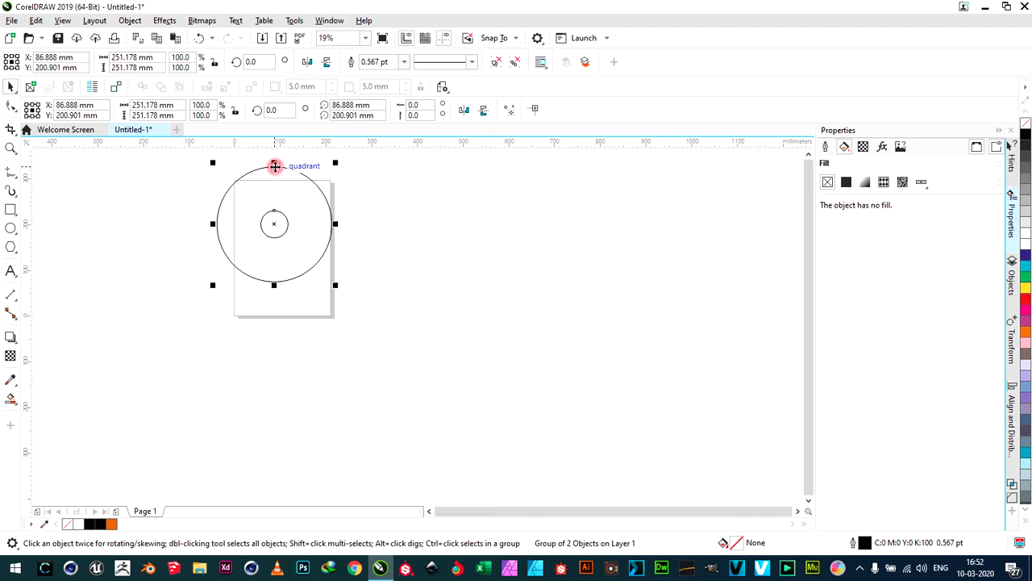
Mirror a copy of the circle group vertically below the original so the two large circles touch
left_click_drag(274, 164, 276, 327)
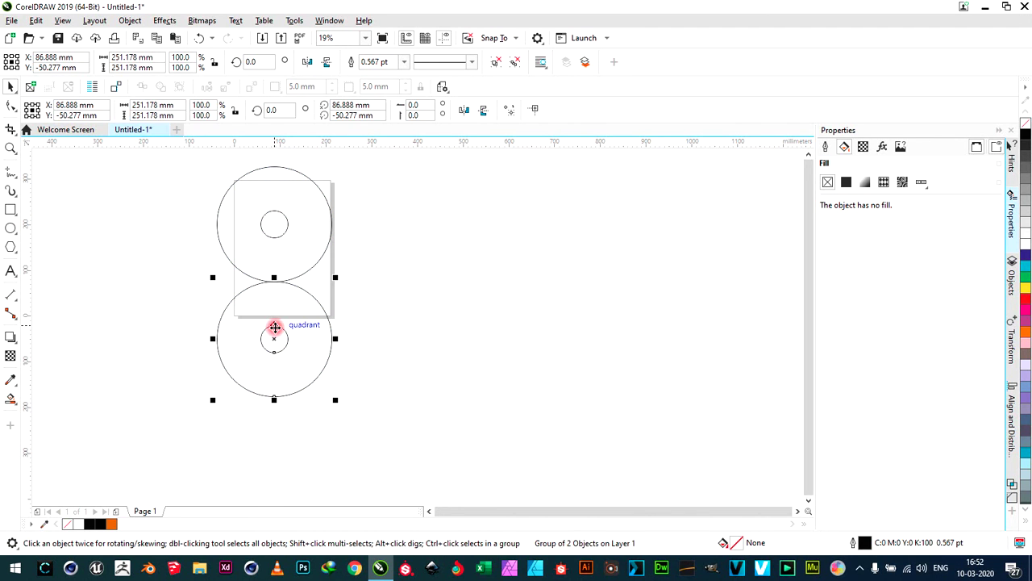
left_click(500, 336)
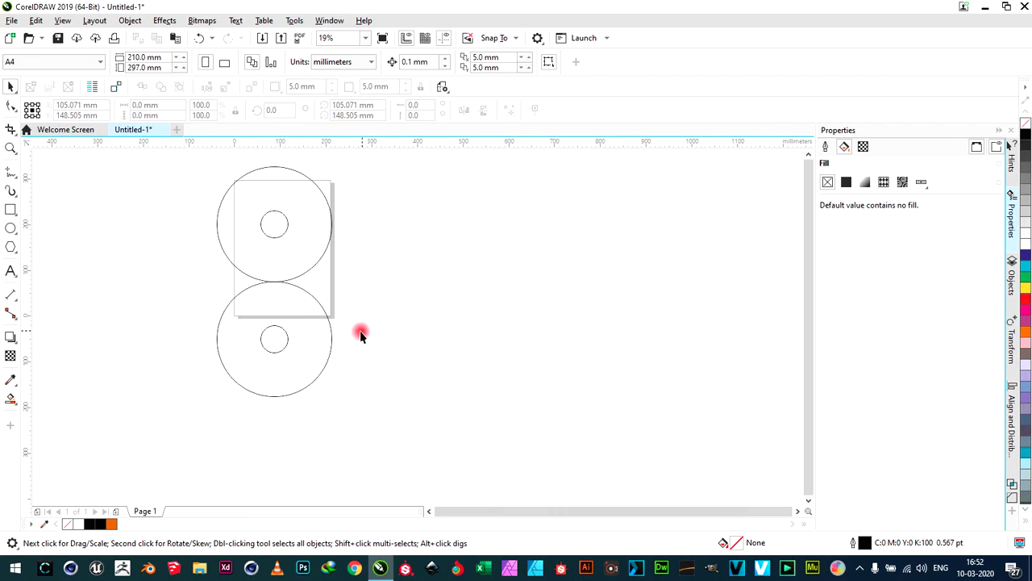
Draw an enclosing circle about 502 mm in diameter, centred on the point where the two circle groups touch
left_click(11, 229)
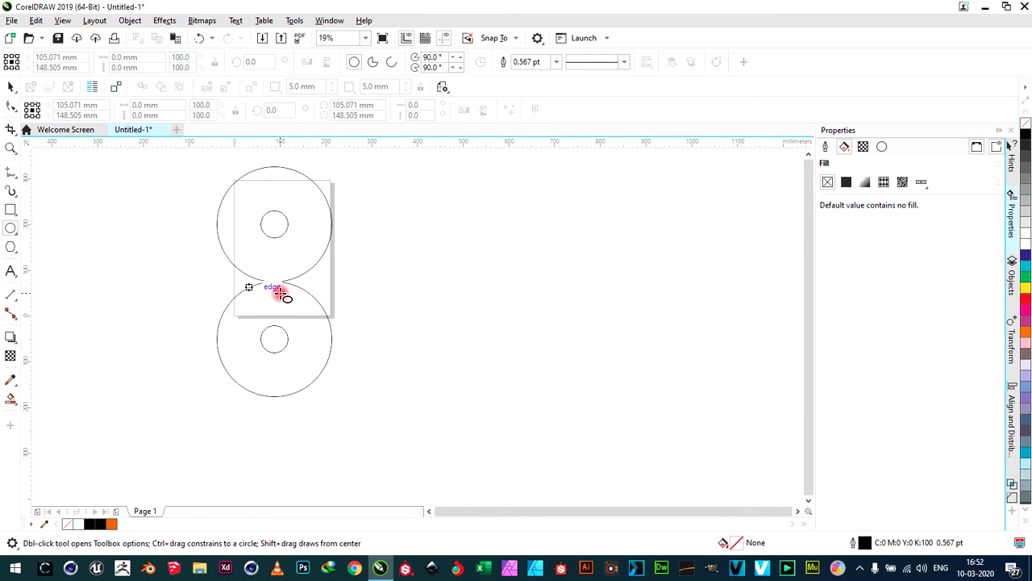
left_click_drag(276, 283, 372, 398)
key("ctrl")
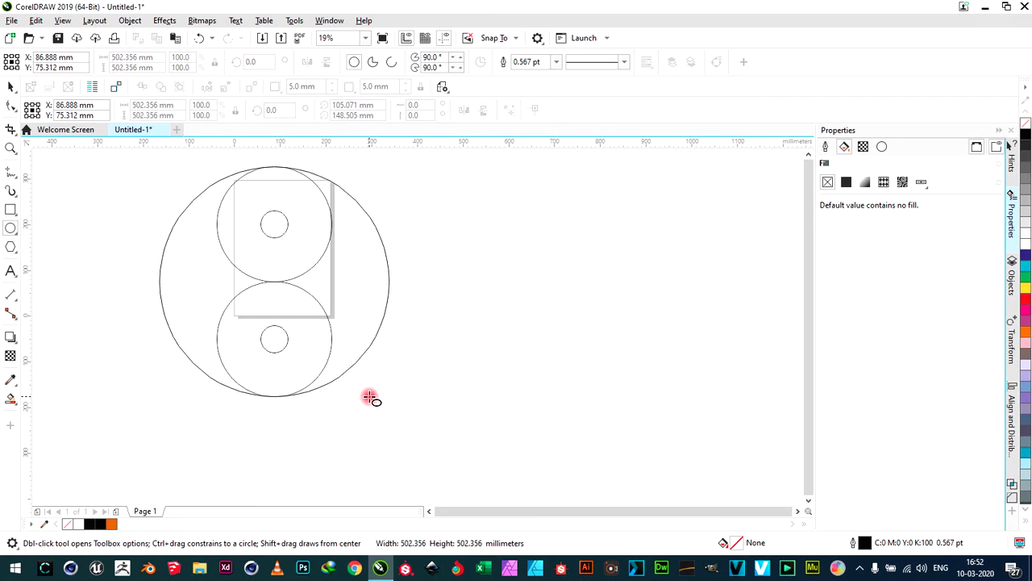
left_click_drag(369, 396, 368, 396)
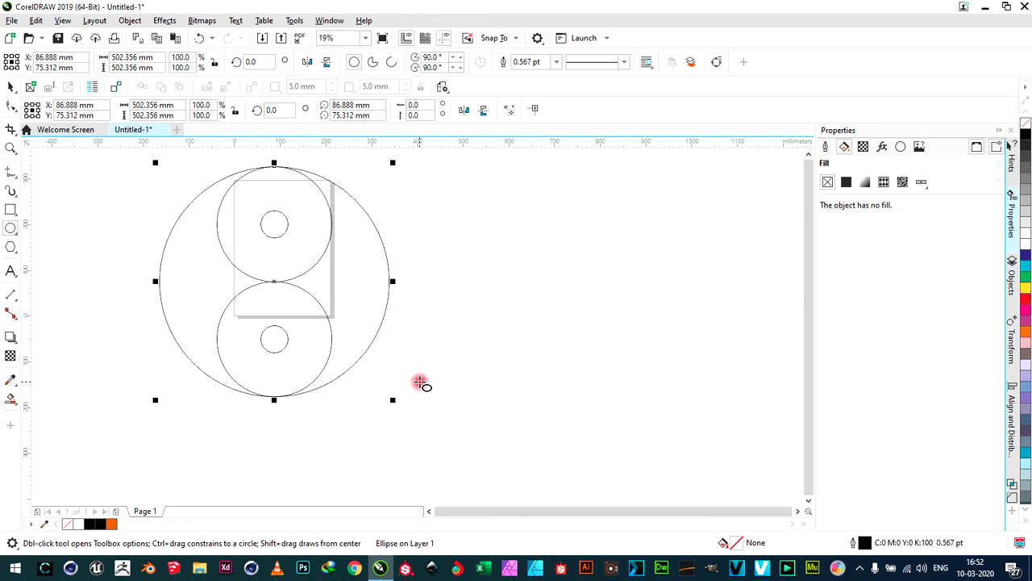
Group the enclosing circle with both inner circle groups, and clear the selection
left_click(10, 87)
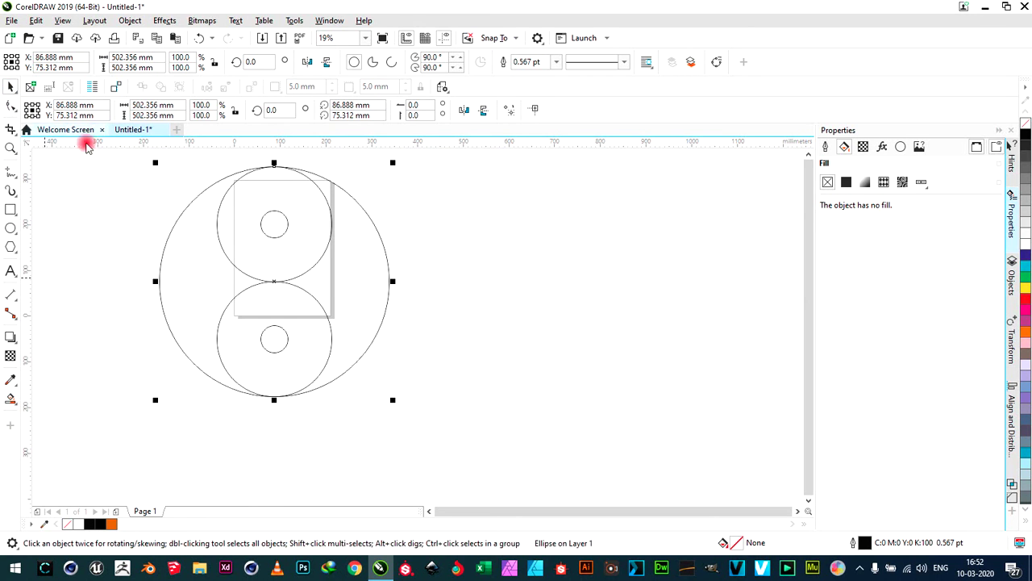
left_click_drag(108, 163, 425, 415)
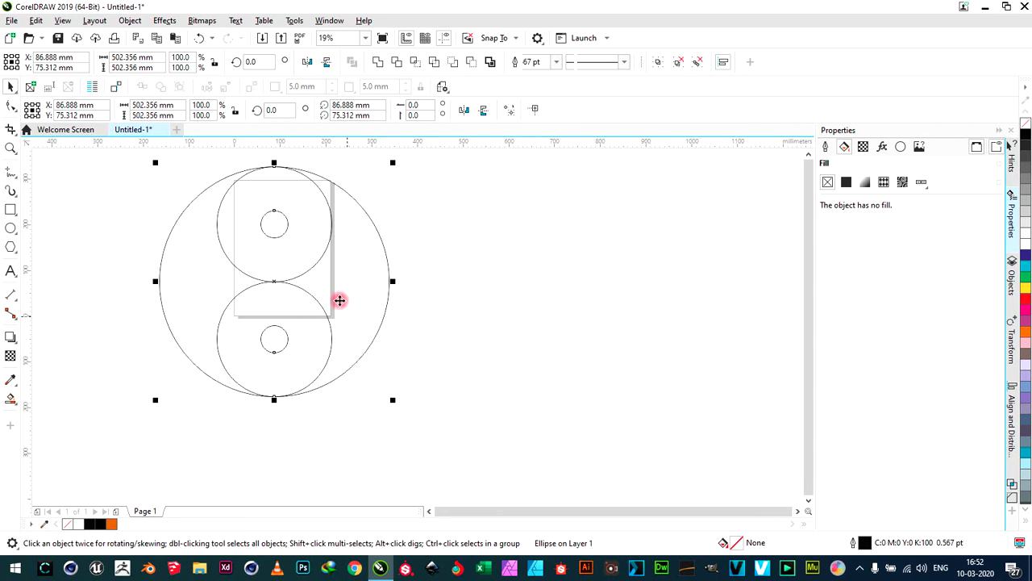
right_click(324, 252)
left_click(347, 244)
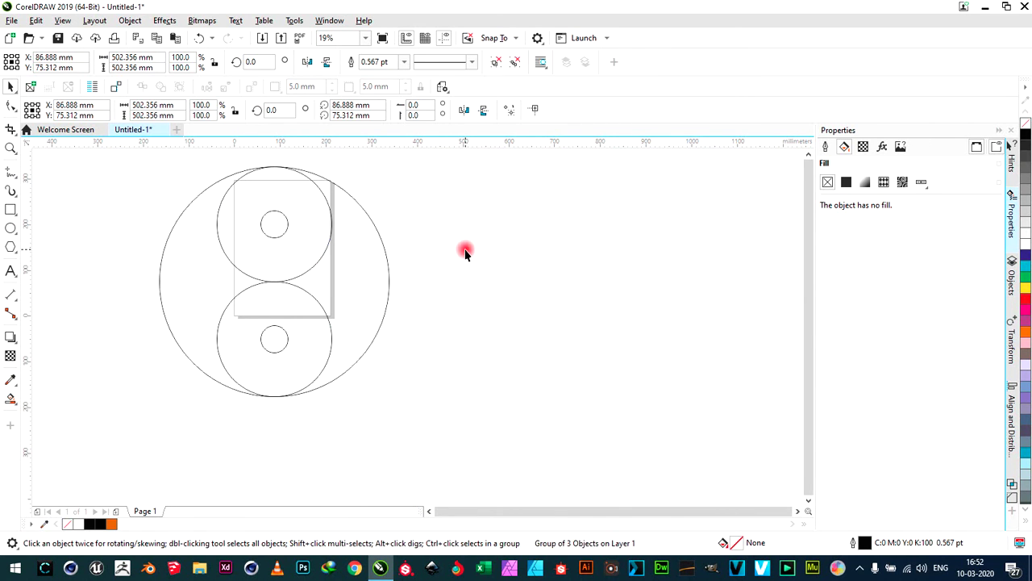
left_click(465, 250)
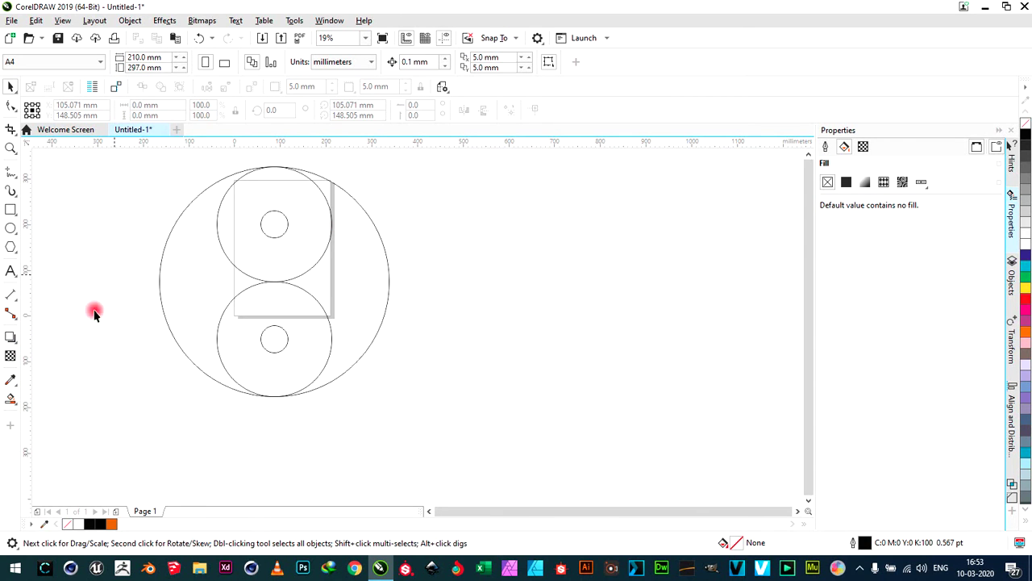
Smart-fill the left crescent and the lower ring of the symbol with white
left_click(10, 398)
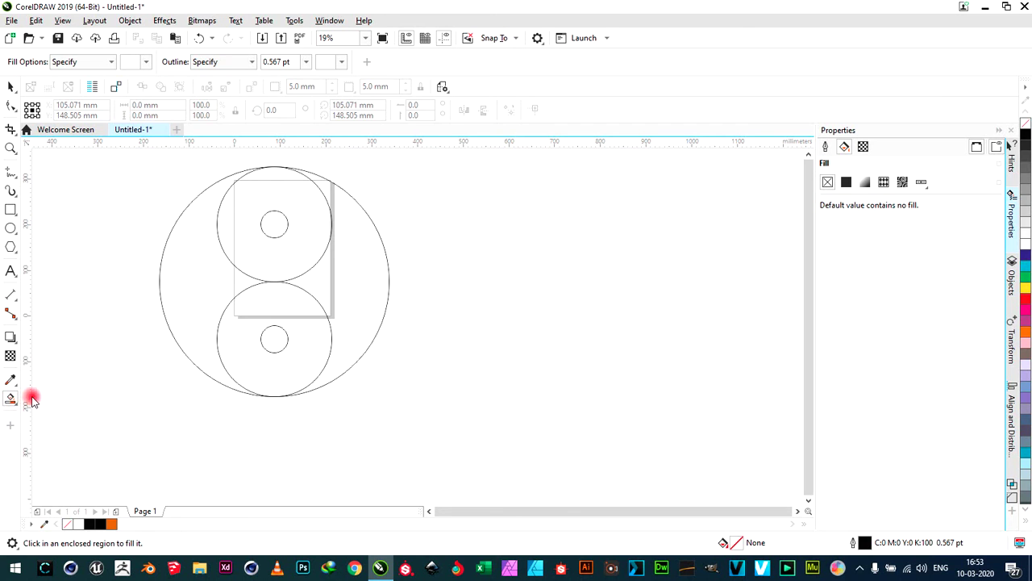
left_click(211, 280)
left_click(253, 319)
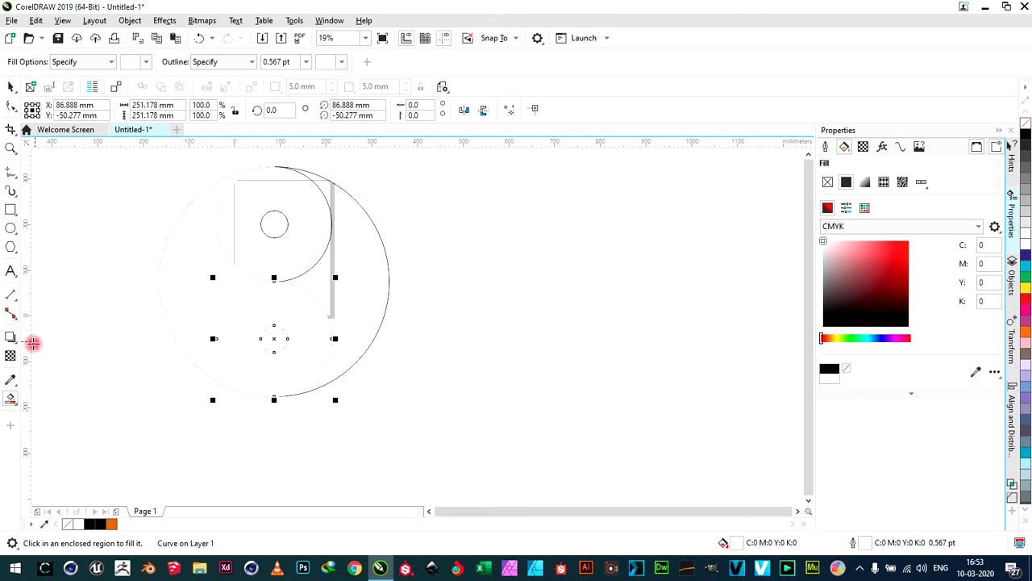
Smart-fill the right crescent, the upper ring and the small lower circle with black (C95 M95 Y45 K95)
left_click(142, 68)
mouse_move(157, 143)
left_mouse_down()
mouse_move(106, 217)
mouse_move(121, 222)
left_mouse_up()
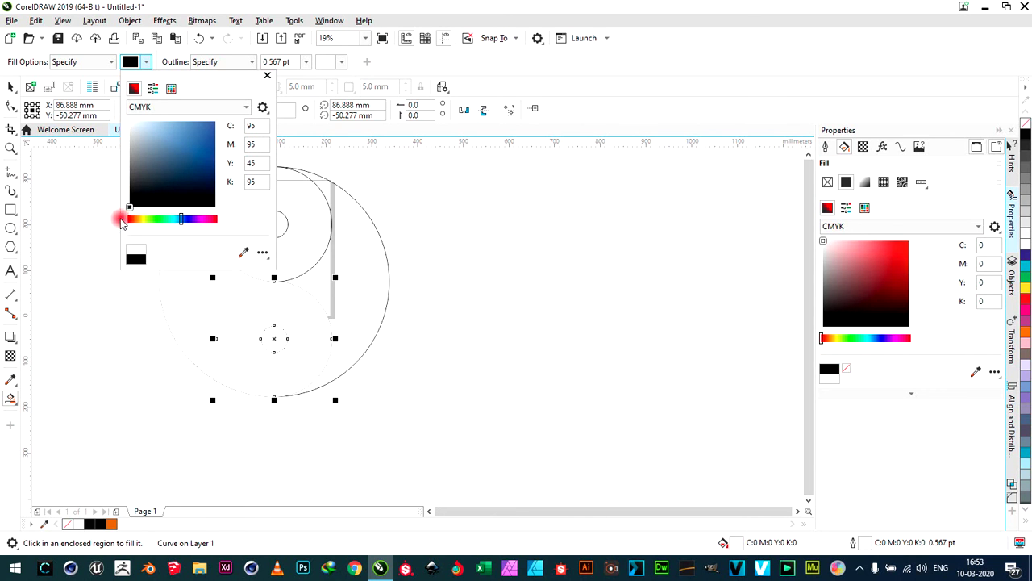
left_click(550, 225)
left_click(359, 252)
left_click(316, 236)
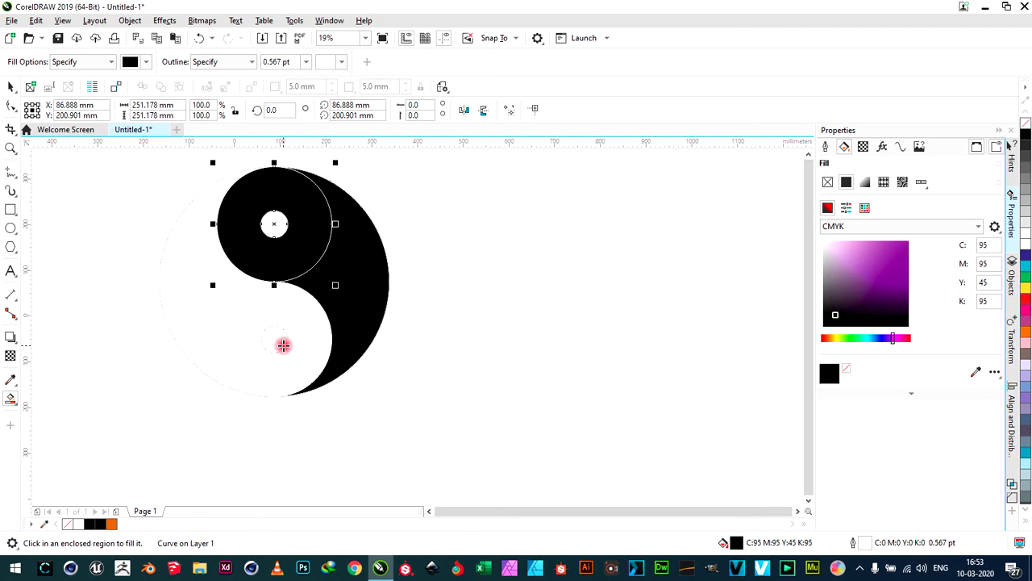
left_click(281, 343)
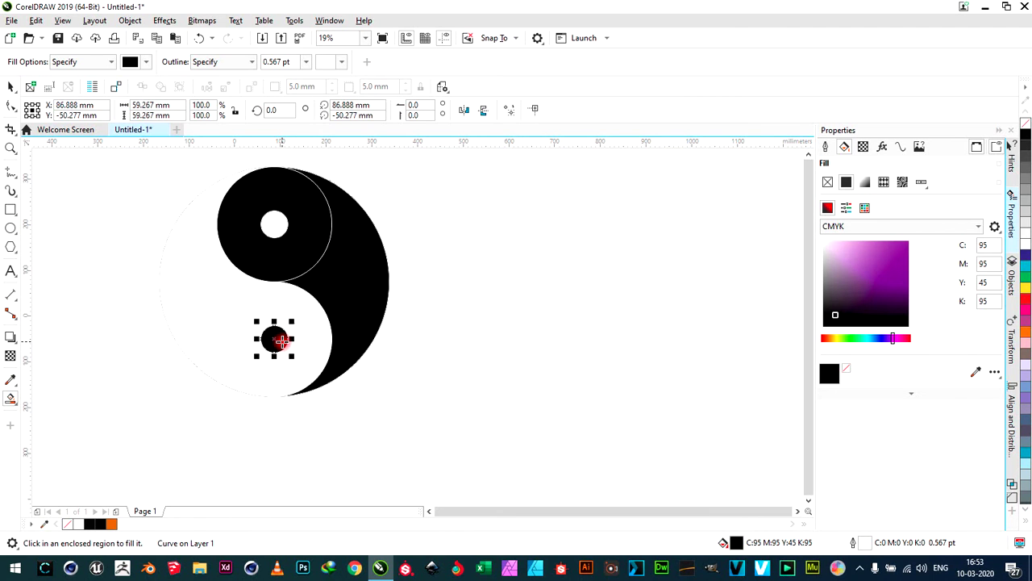
Set the smart fill colour to white and fill the small upper circle, then deselect it
left_click(12, 355)
left_click(11, 397)
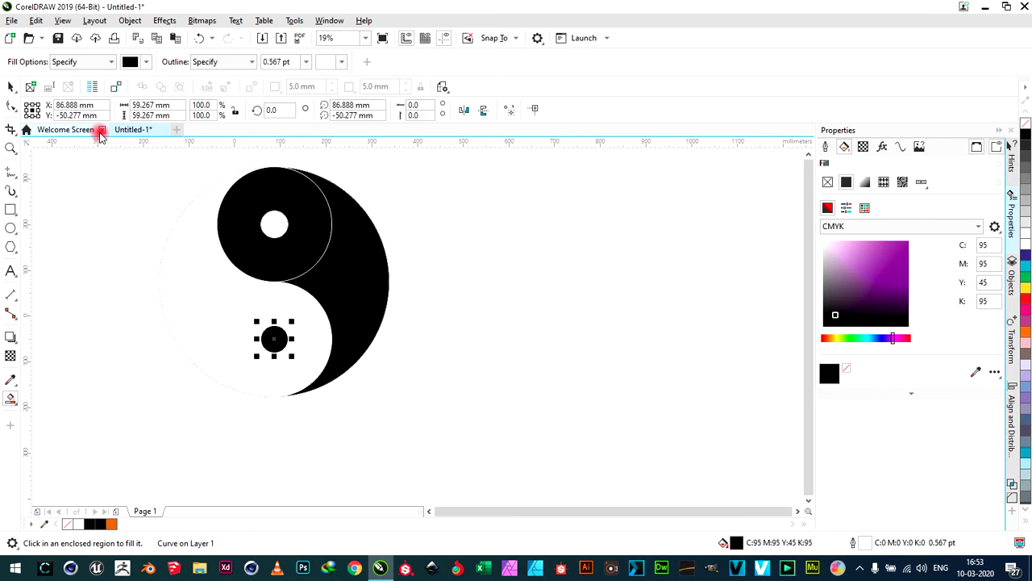
left_click(146, 62)
left_click(145, 126)
left_click(415, 196)
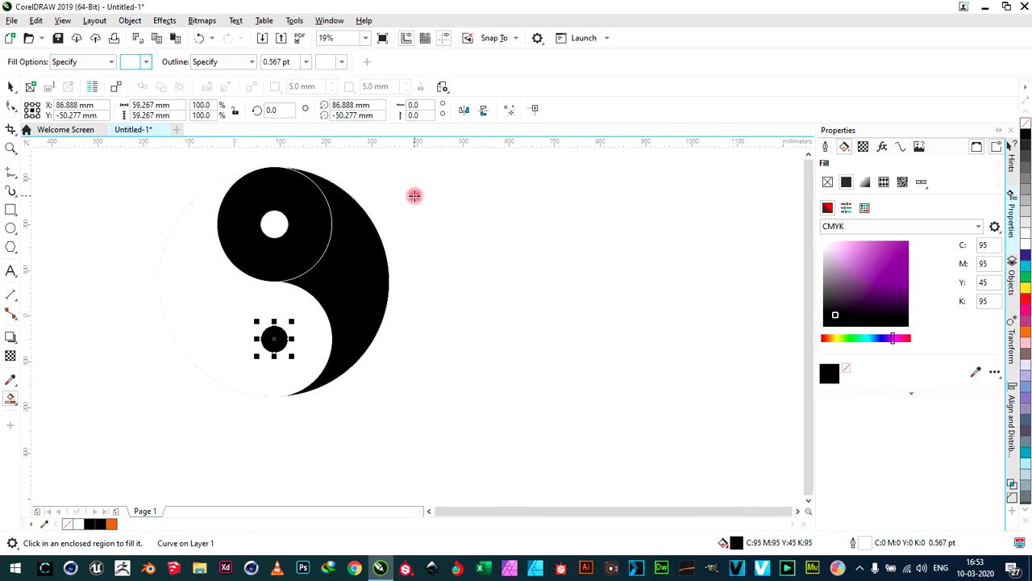
left_click(276, 223)
left_click(9, 86)
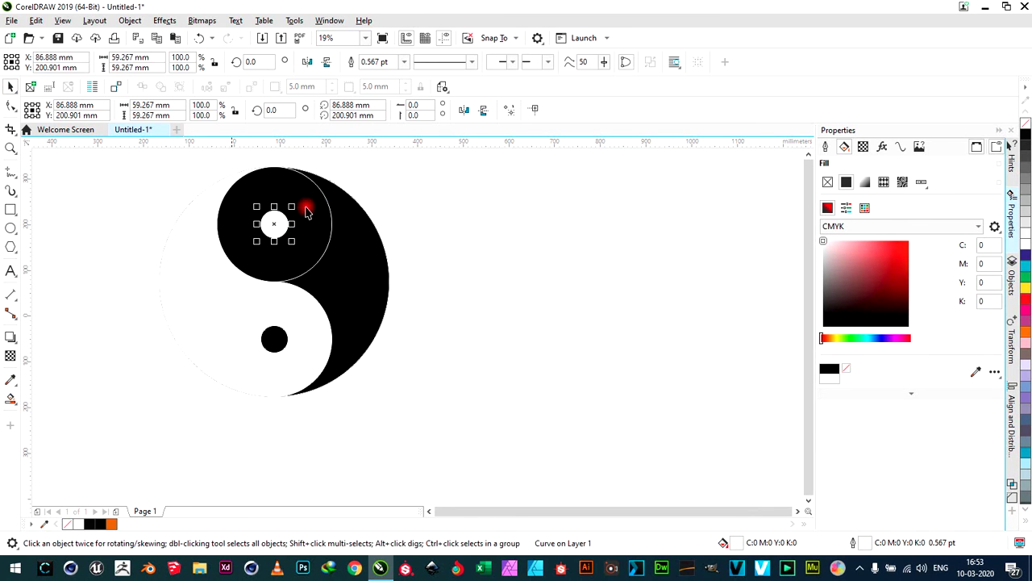
left_click(518, 242)
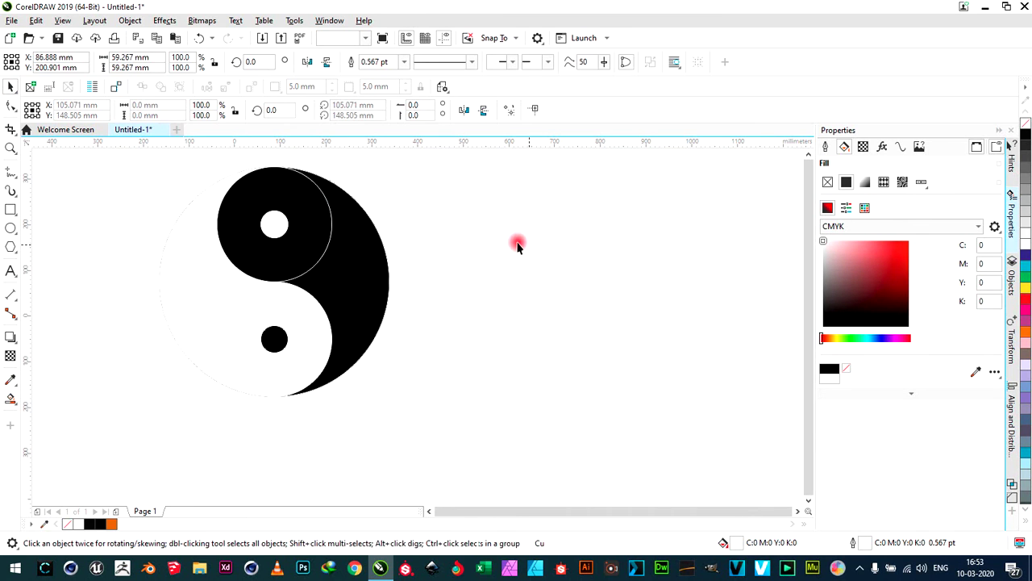
Draw a rectangle about 892 by 562 mm around the symbol and send it to the back of the page
left_click(10, 210)
left_click_drag(85, 168, 492, 425)
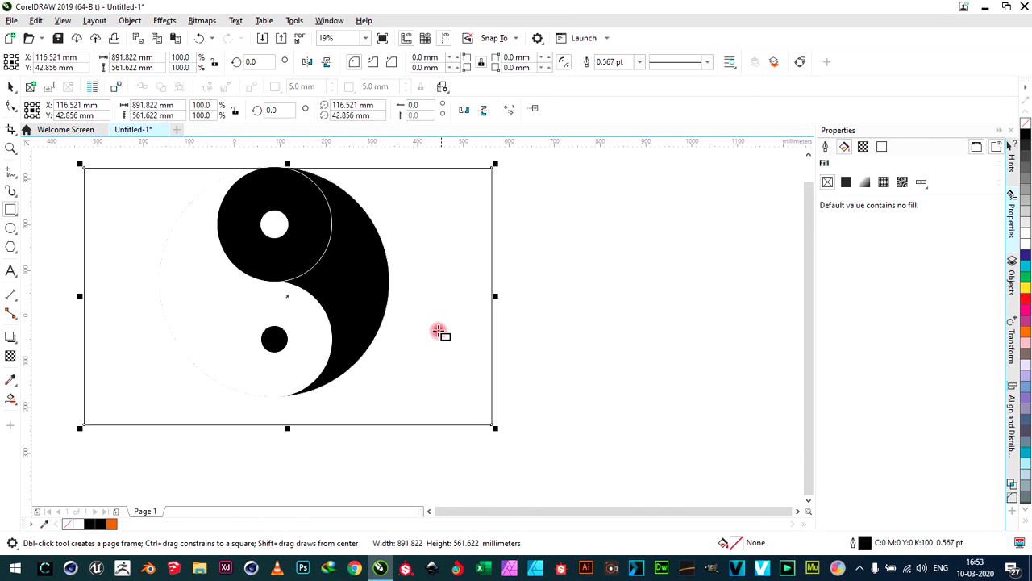
right_click(434, 311)
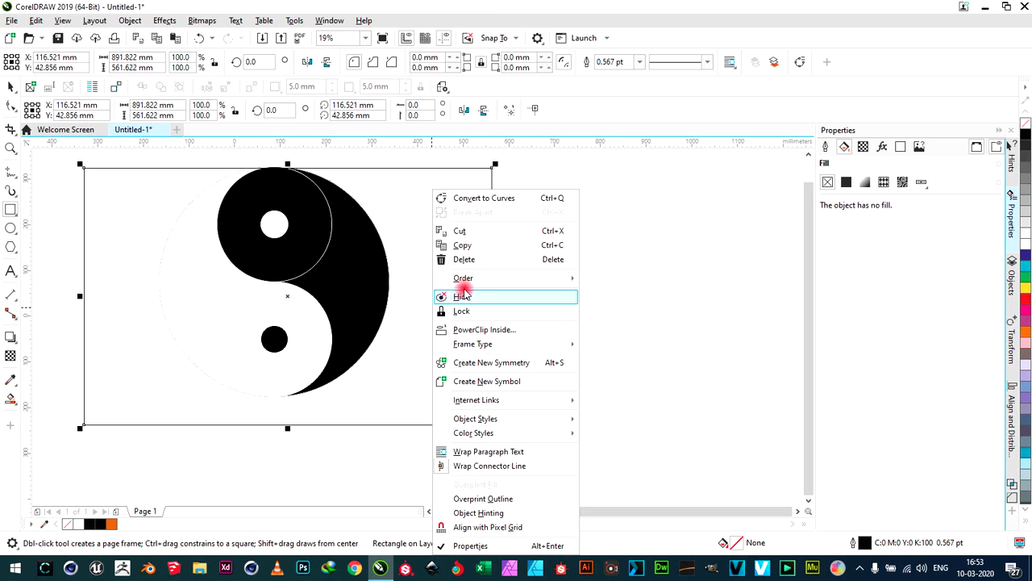
mouse_move(465, 284)
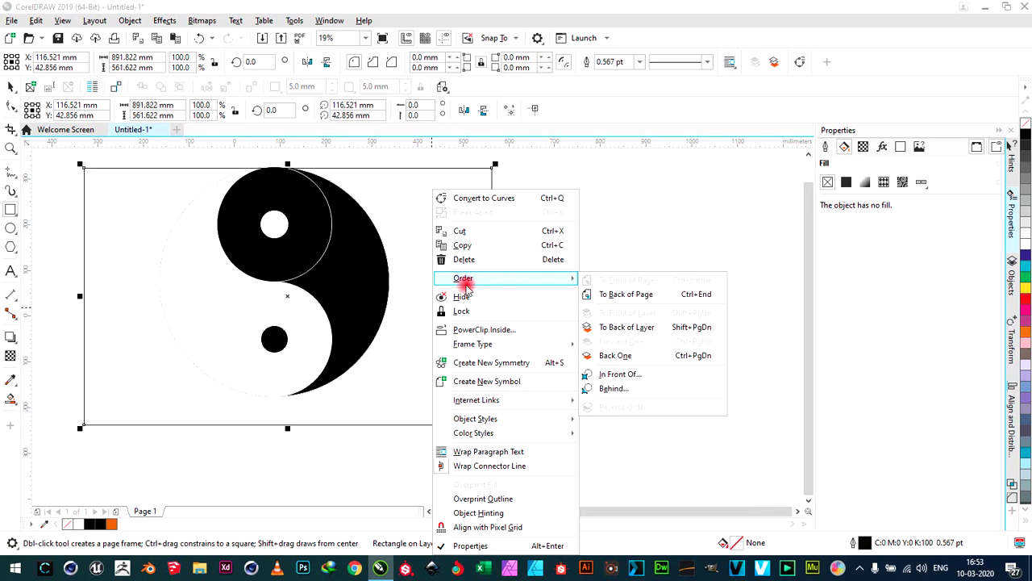
left_click(600, 294)
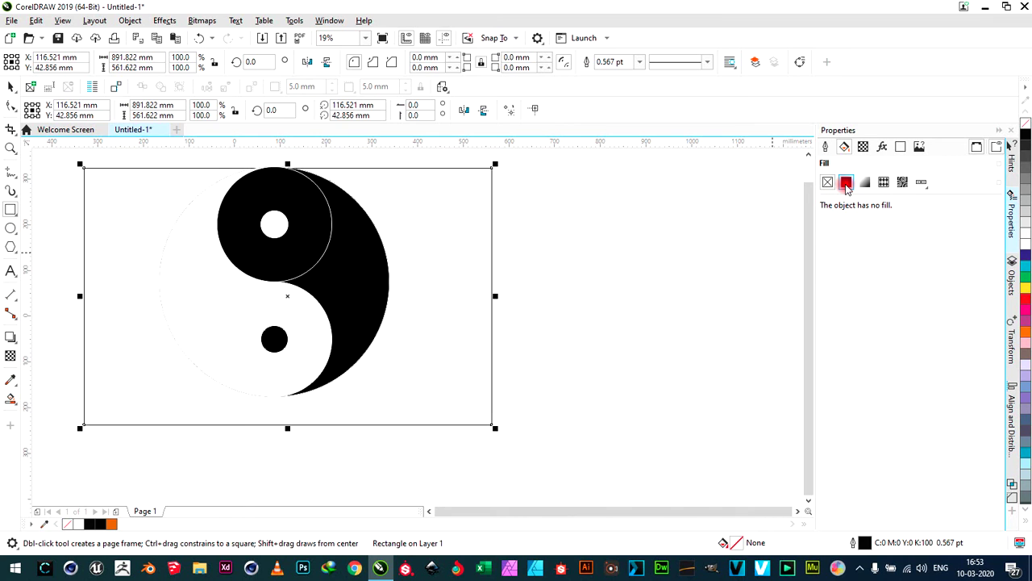
Give the background rectangle a uniform yellow fill in RGB, R 213, G 204, B 28
left_click(847, 184)
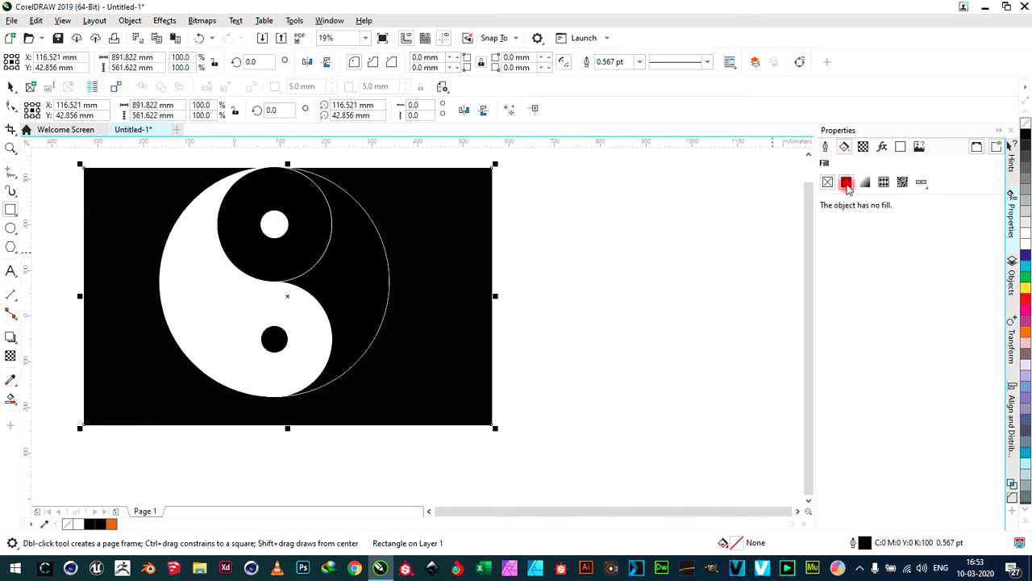
left_click(897, 255)
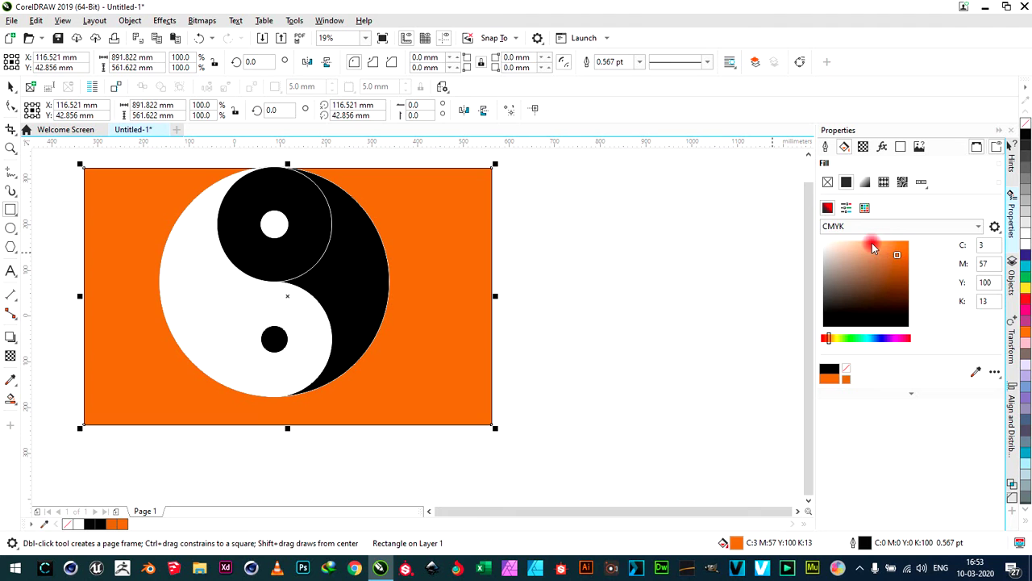
left_click(917, 228)
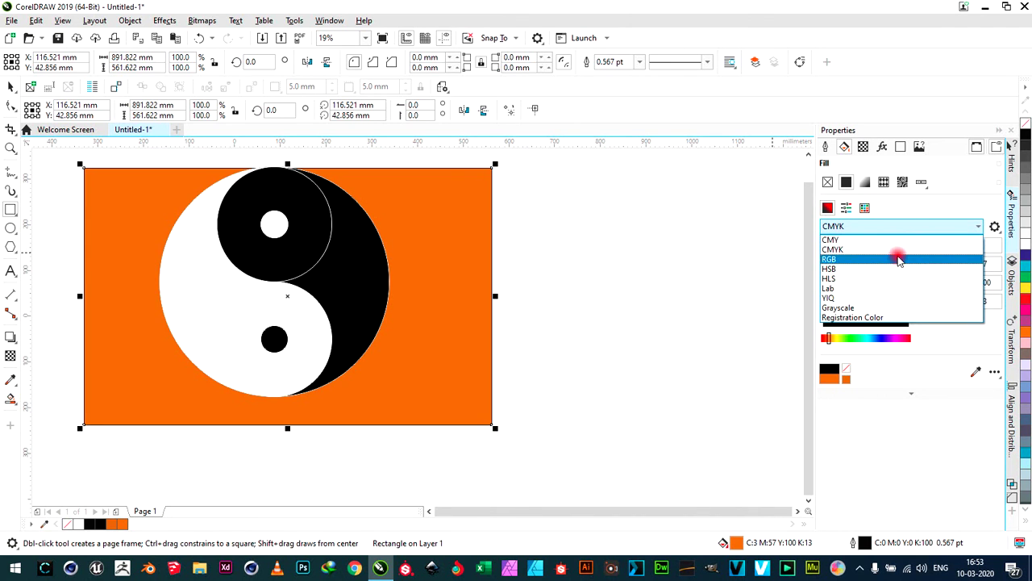
left_click(899, 258)
left_click(879, 338)
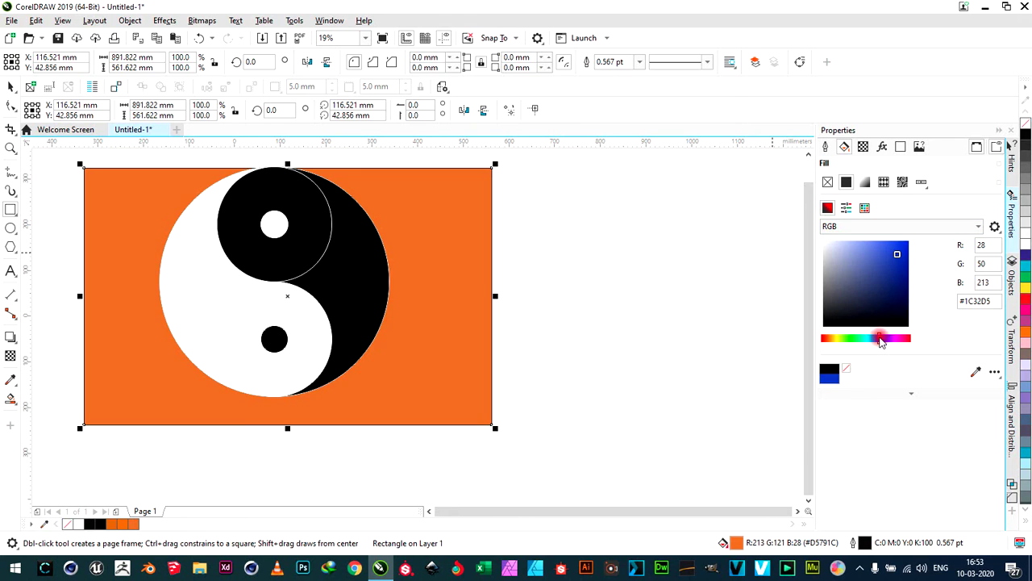
left_click_drag(877, 338, 835, 339)
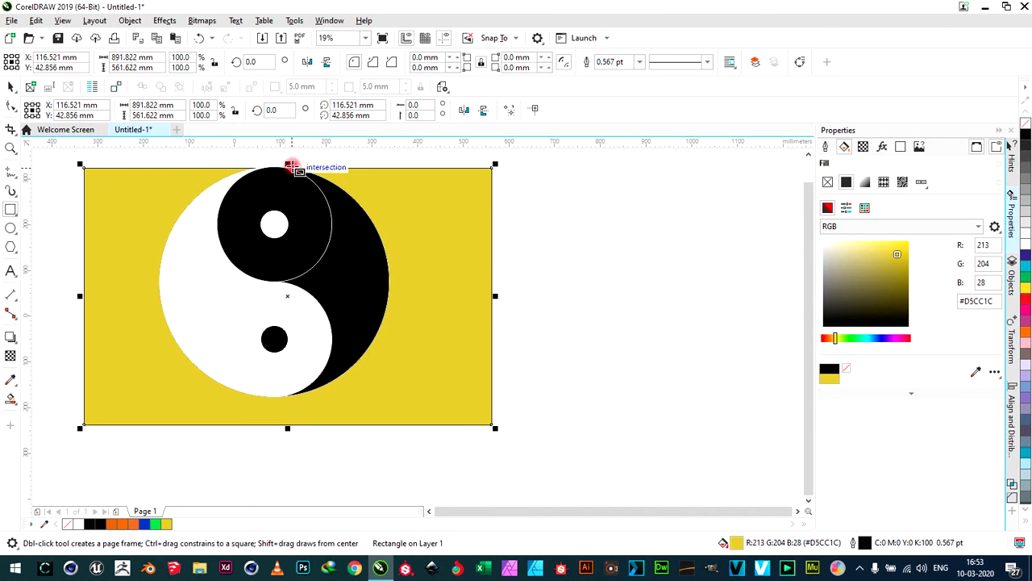
Extend the background rectangle's top edge above the symbol, to a height of about 604 mm, and deselect it
left_click_drag(288, 164, 288, 209)
left_click(8, 107)
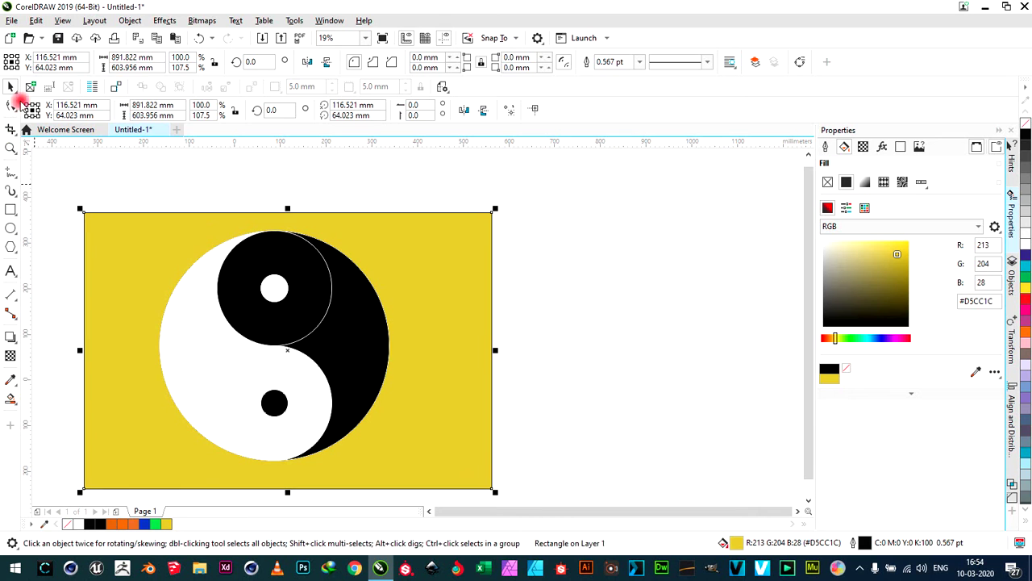
left_click(629, 295)
Remove the outline from the upper black circle around the white dot, keeping its fill, and deselect it
left_click(295, 300)
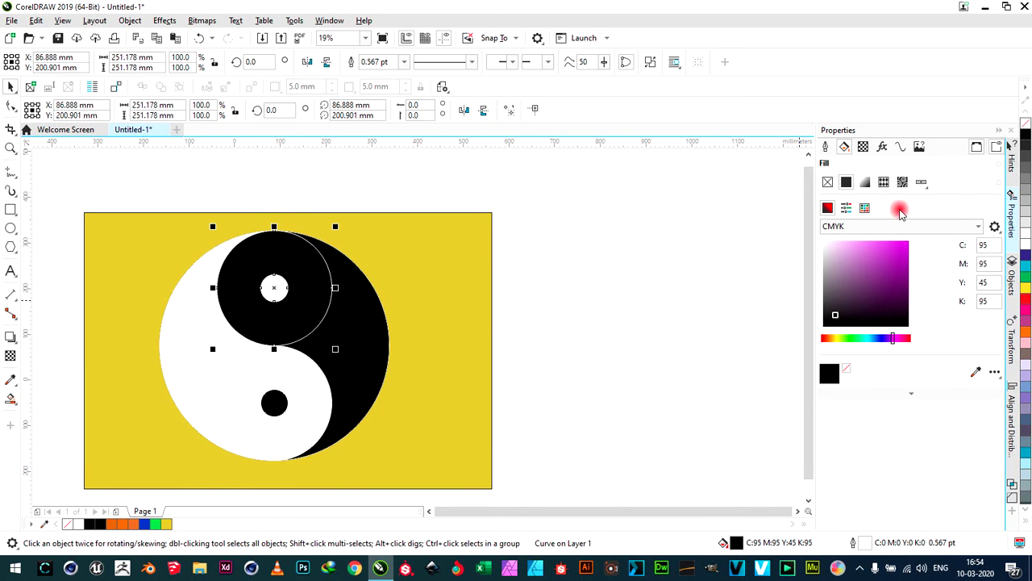
left_click(829, 183)
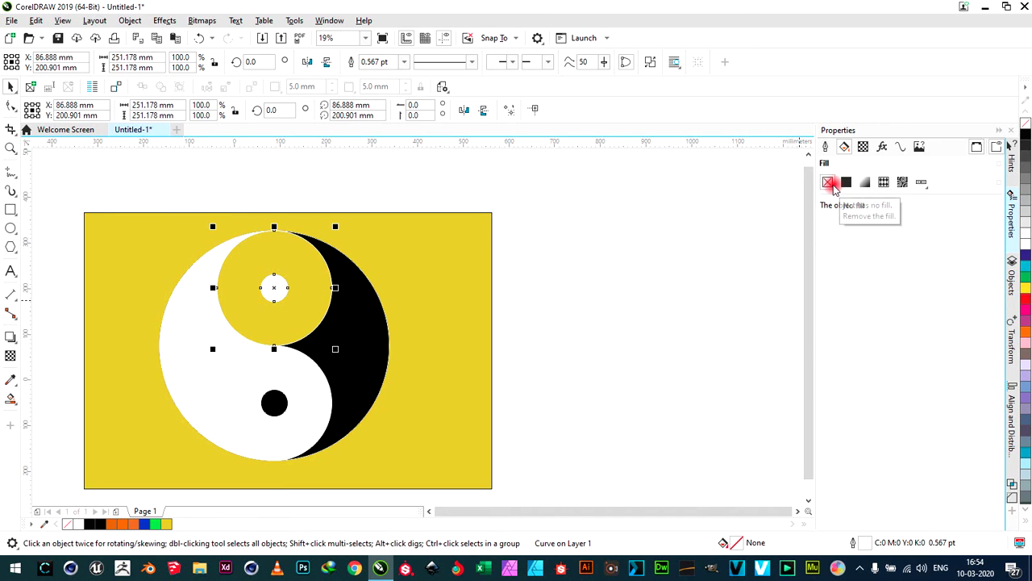
key("ctrl+z")
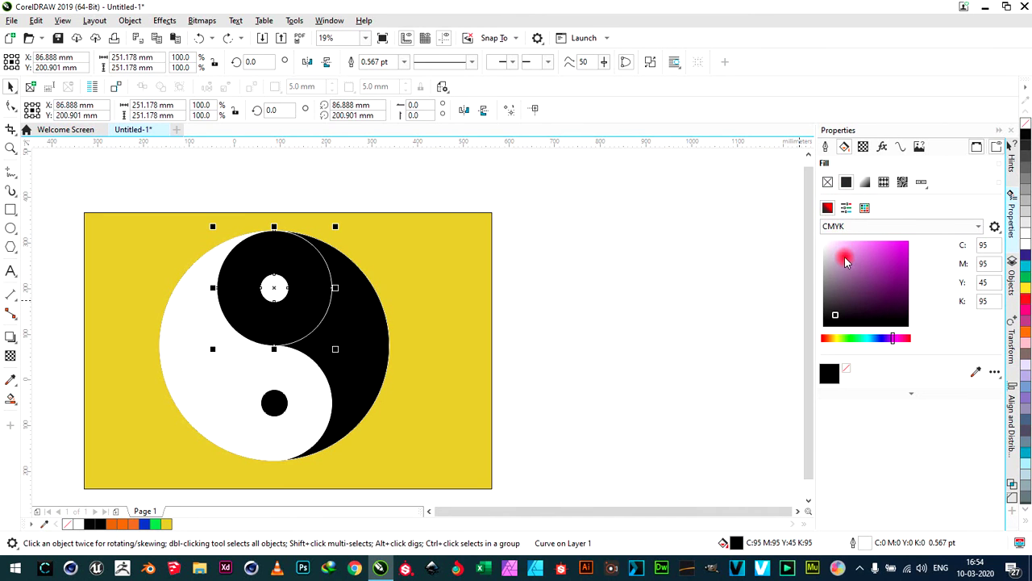
left_click(825, 146)
left_click(844, 184)
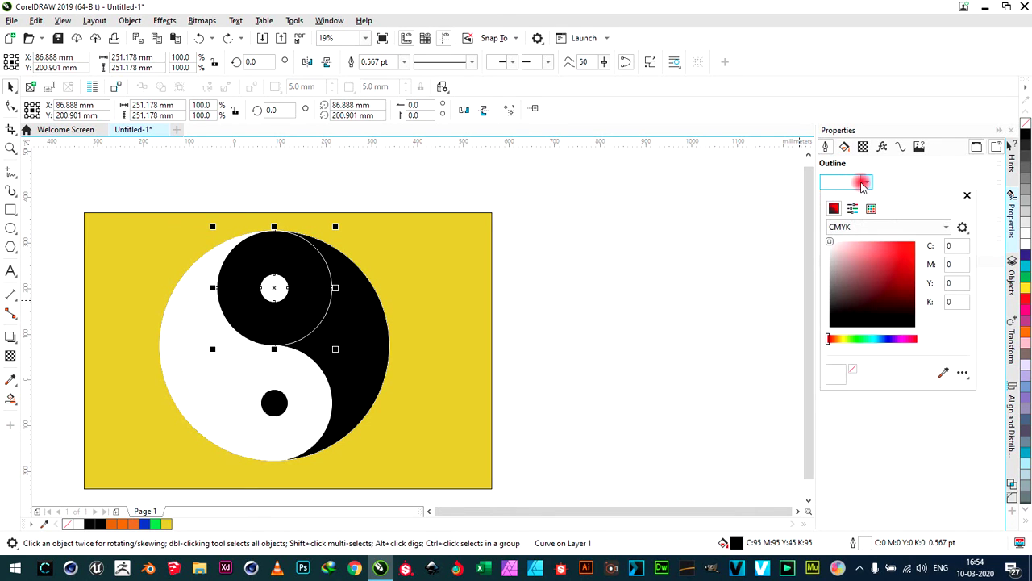
left_click(853, 370)
left_click(636, 371)
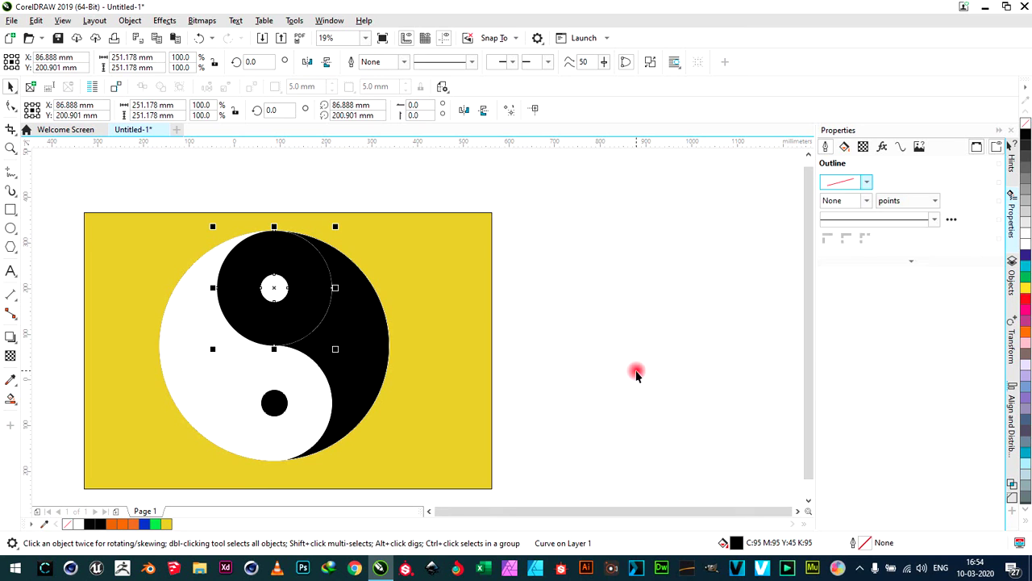
left_click(514, 318)
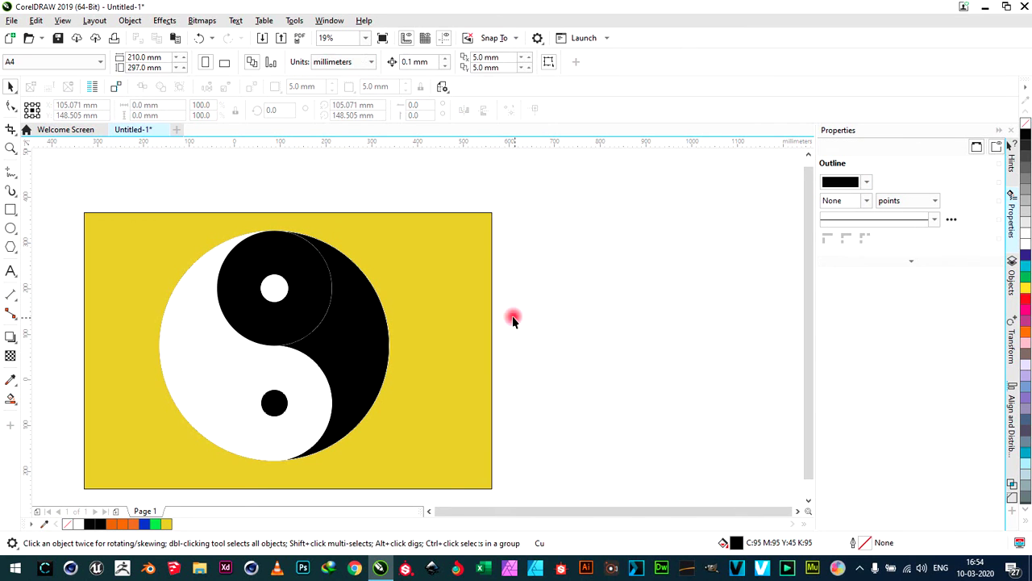
Remove the outline from the large black half of the yin-yang symbol and deselect it
left_click(339, 327)
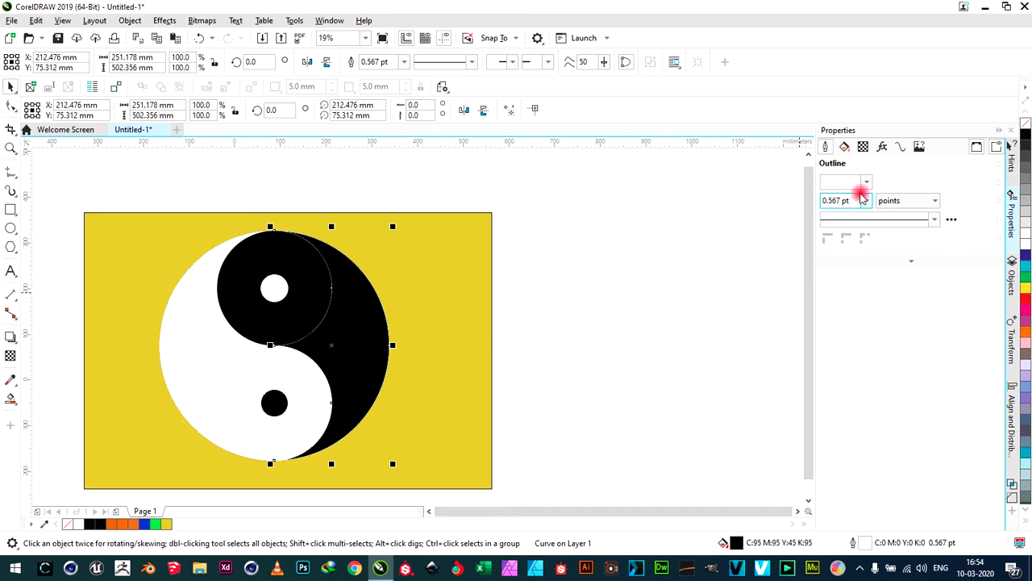
left_click(863, 184)
left_click(853, 370)
left_click(653, 368)
left_click(655, 352)
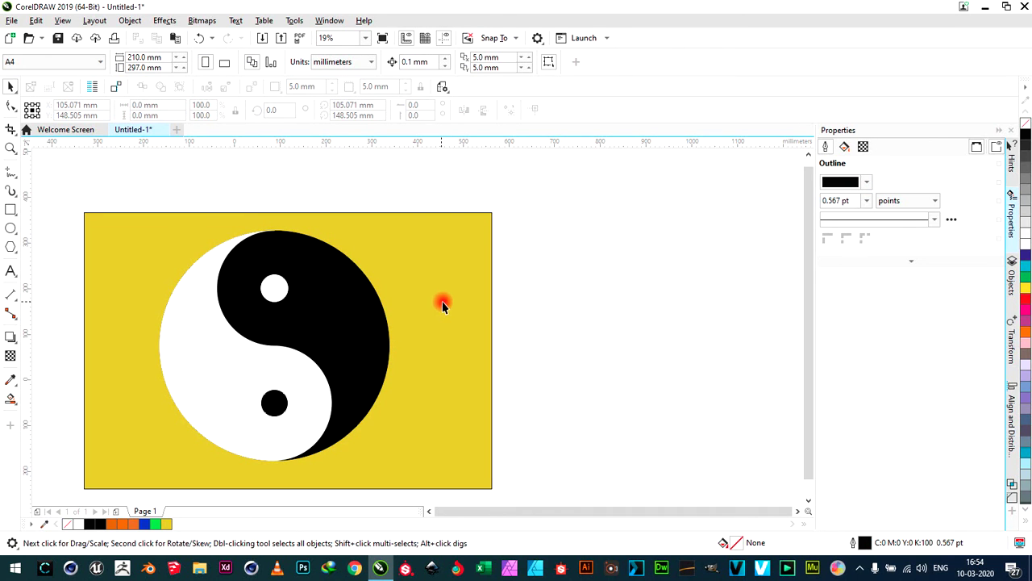
Extend the yellow background rectangle's bottom edge downward, to a height of about 813 mm
scroll(445, 302, "down", 3)
scroll(396, 323, "up", 4)
scroll(359, 331, "down", 2)
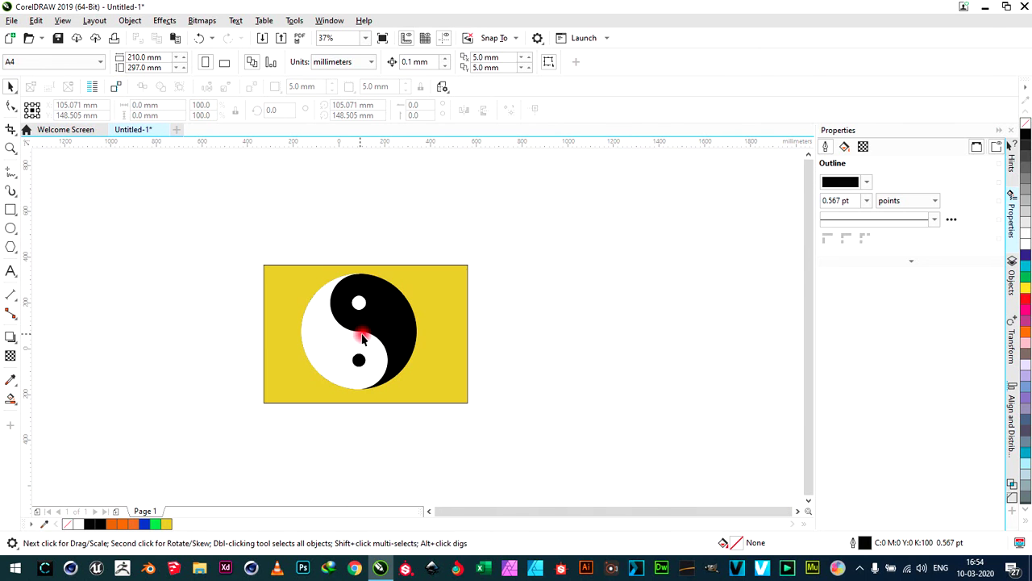
left_click(395, 393)
left_click_drag(364, 403, 364, 453)
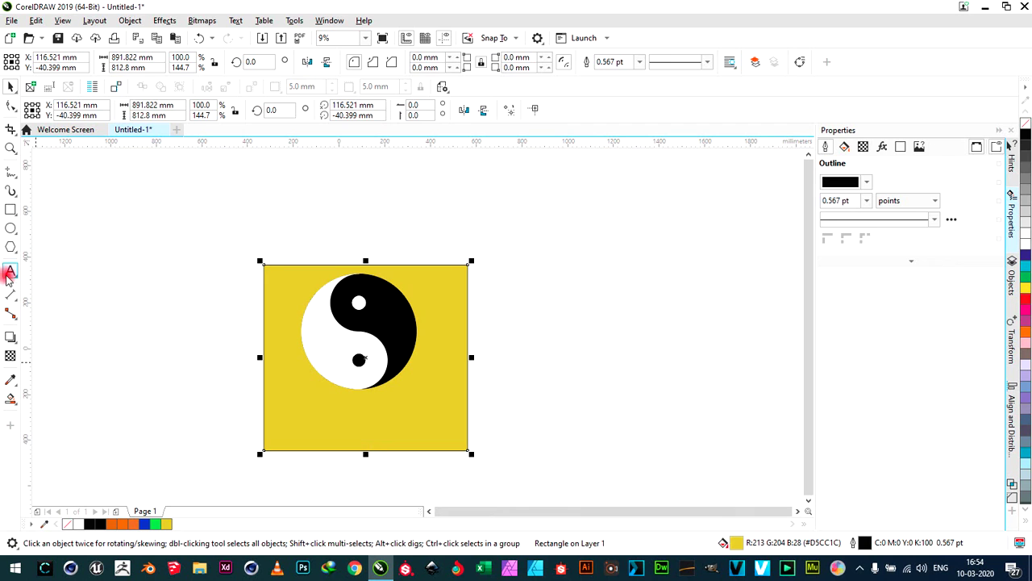
Add the artistic text YIN YANG in Arial below the symbol and enlarge it to about 350 pt
left_click(10, 274)
left_click(306, 419)
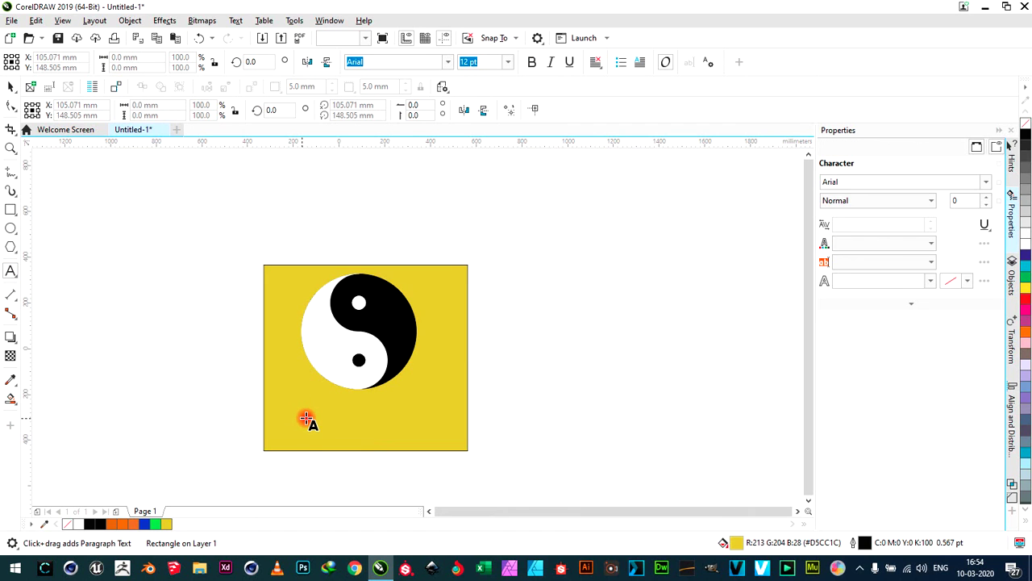
left_click(324, 409)
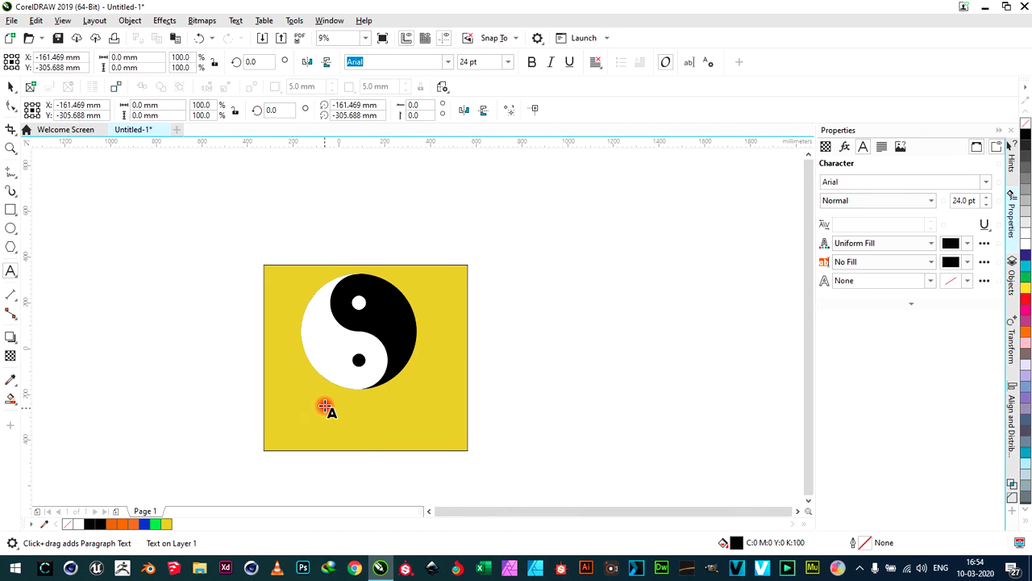
type("YIN YANG")
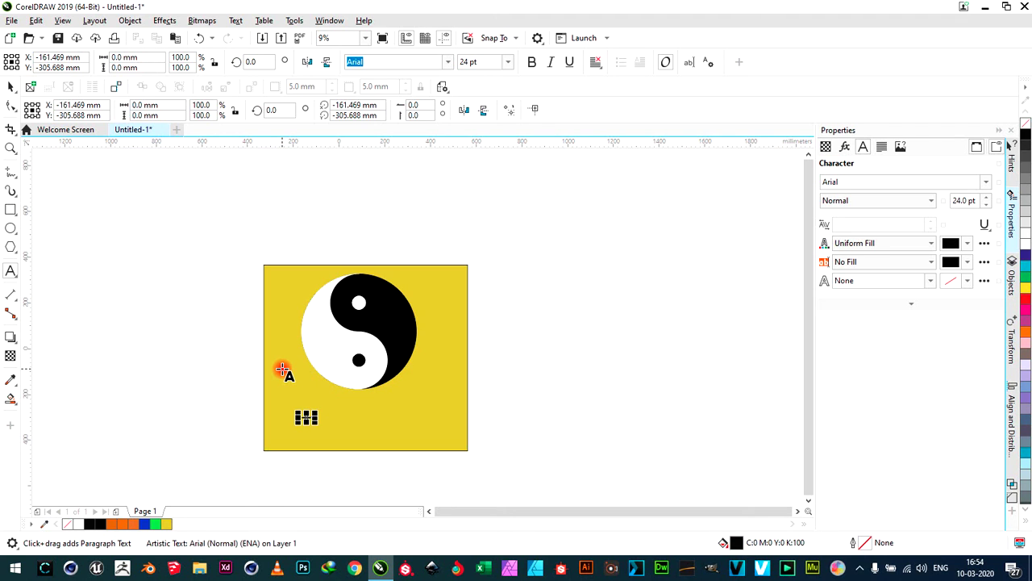
left_click_drag(311, 422, 422, 484)
left_click(389, 395)
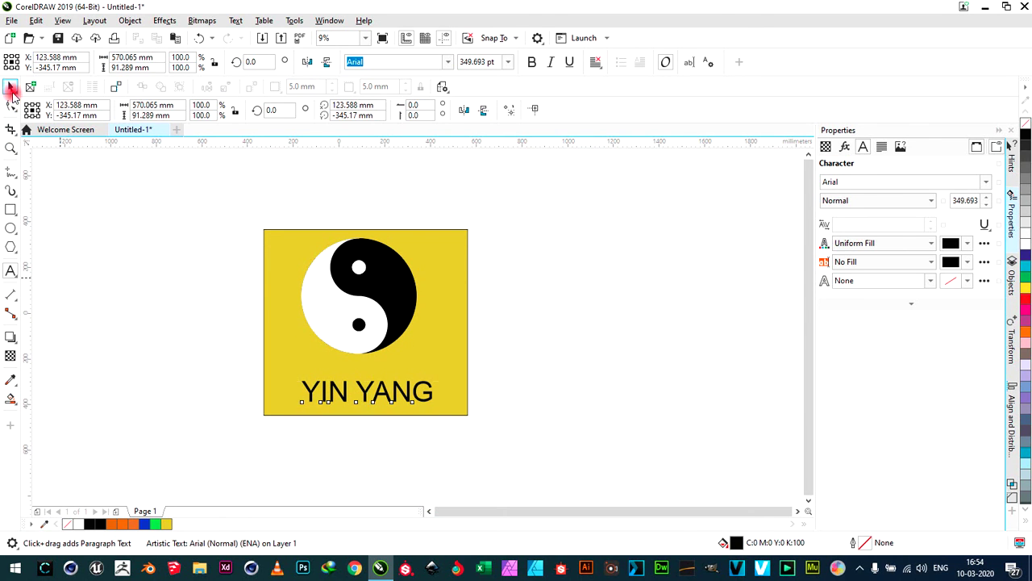
Move the YIN YANG text up closer to the symbol, to about X 107, Y -289 mm, and select all its characters
left_click(11, 86)
mouse_move(373, 393)
left_mouse_down()
mouse_move(367, 373)
mouse_move(372, 390)
left_mouse_up()
left_click(387, 397)
left_click_drag(375, 392, 371, 380)
double_click(371, 380)
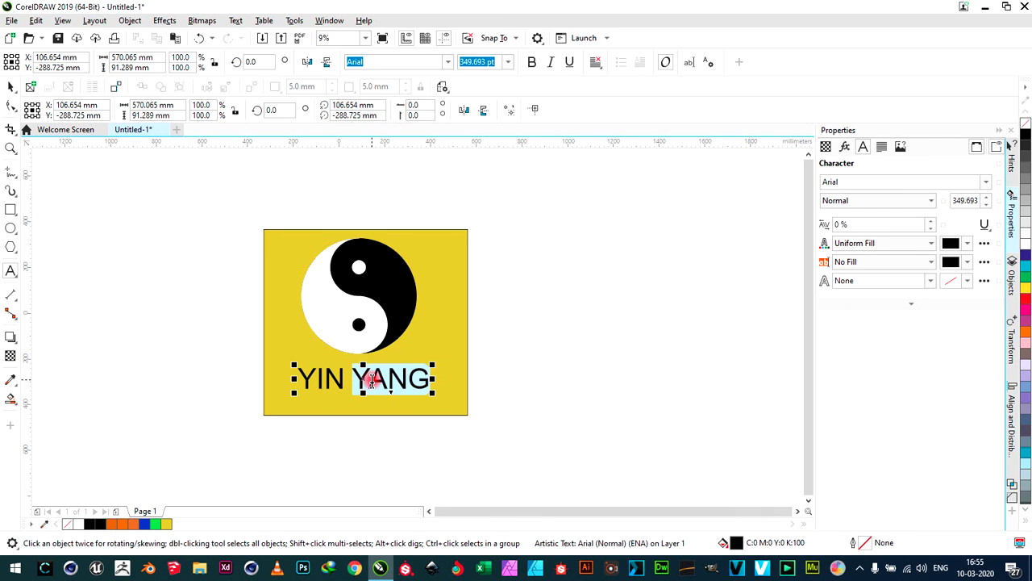
key("ctrl+a")
Preview alternative typefaces on the selected text, from Arial Rounded MT through Berlin Sans FB, and leave the font list without applying one
left_click(405, 68)
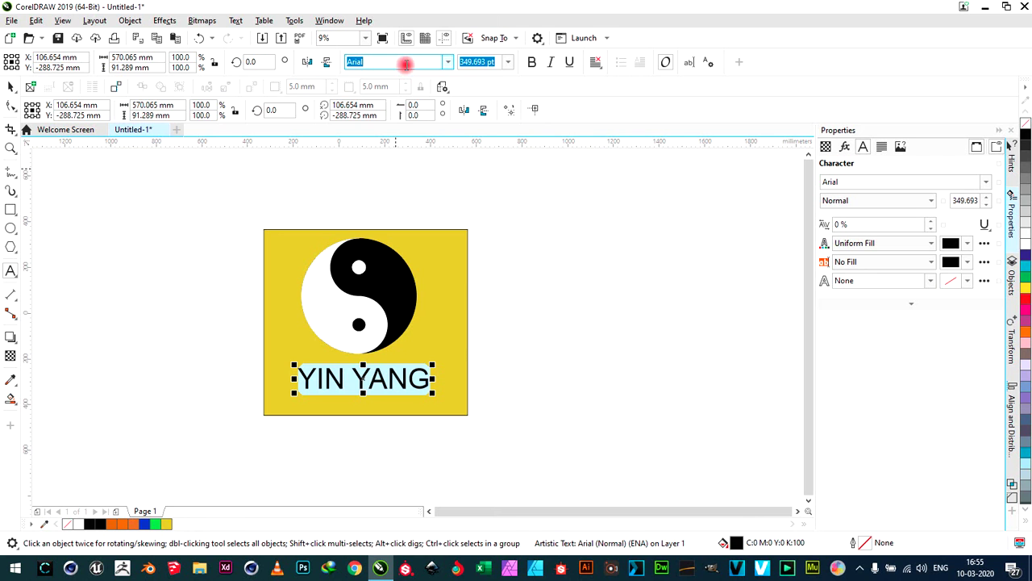
left_click(408, 67)
key("Down")
key("Down")
key("Down")
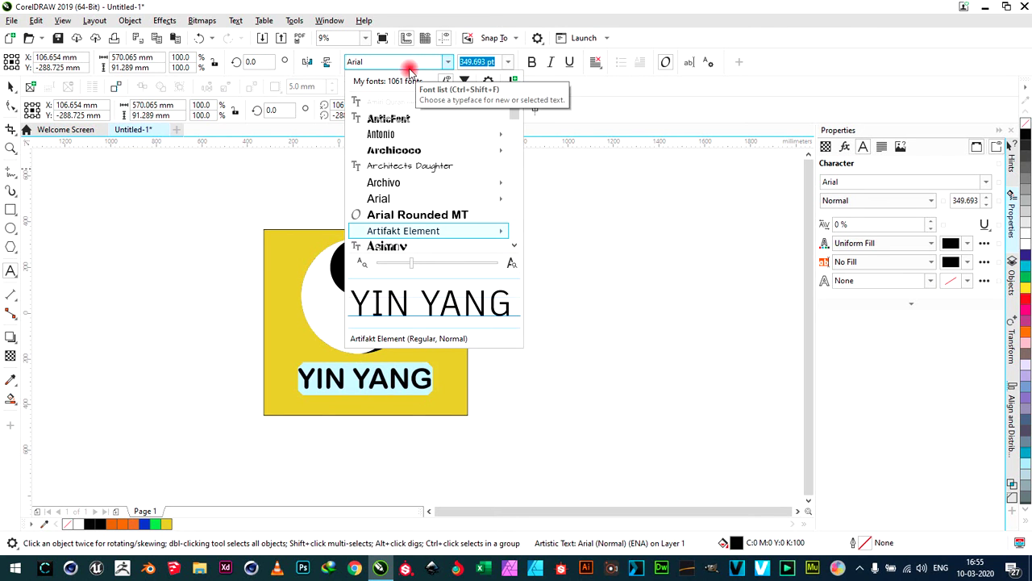
key("Down")
key("Down")
key("Down")
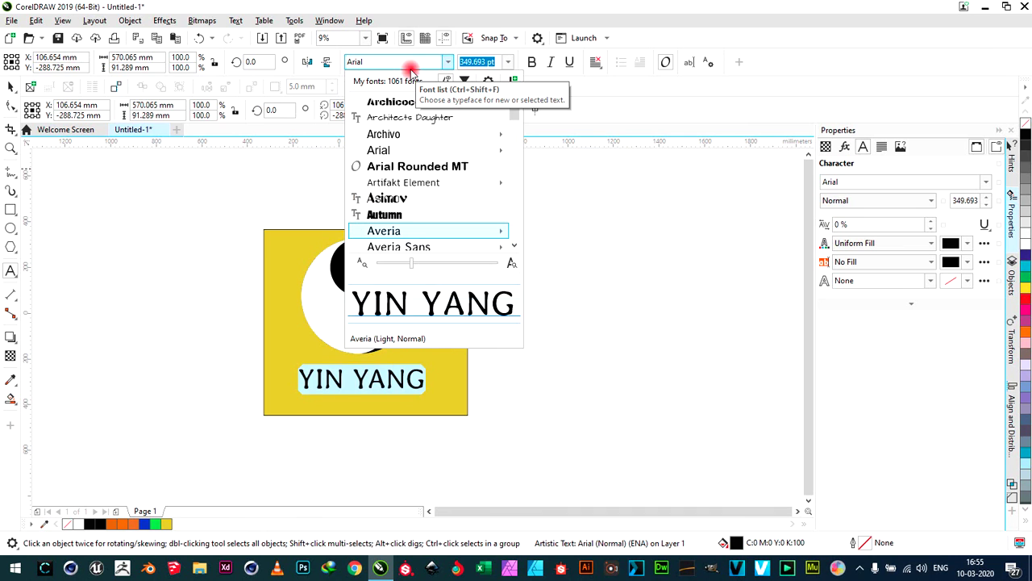
key("Down")
key("Down")
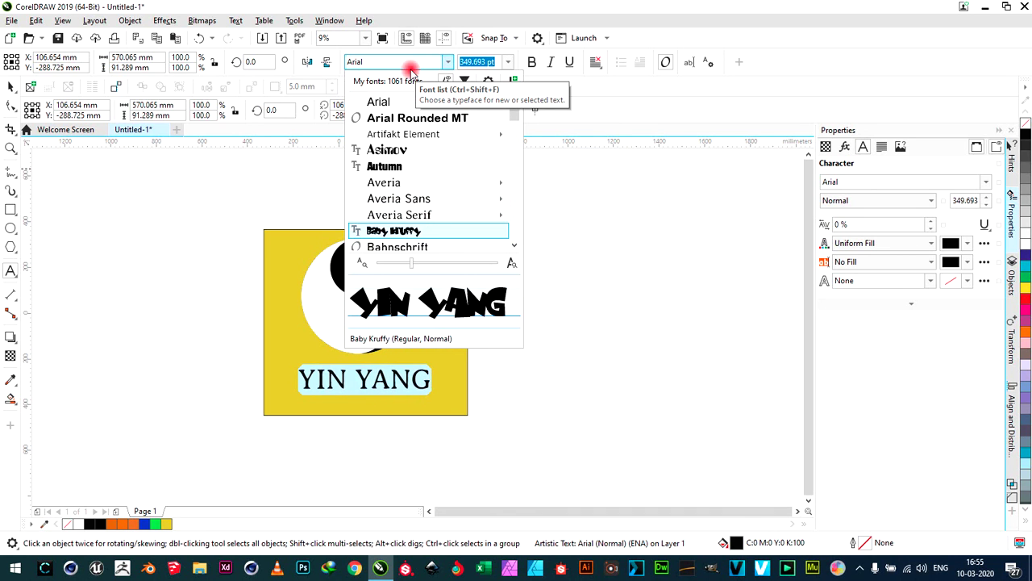
key("Down")
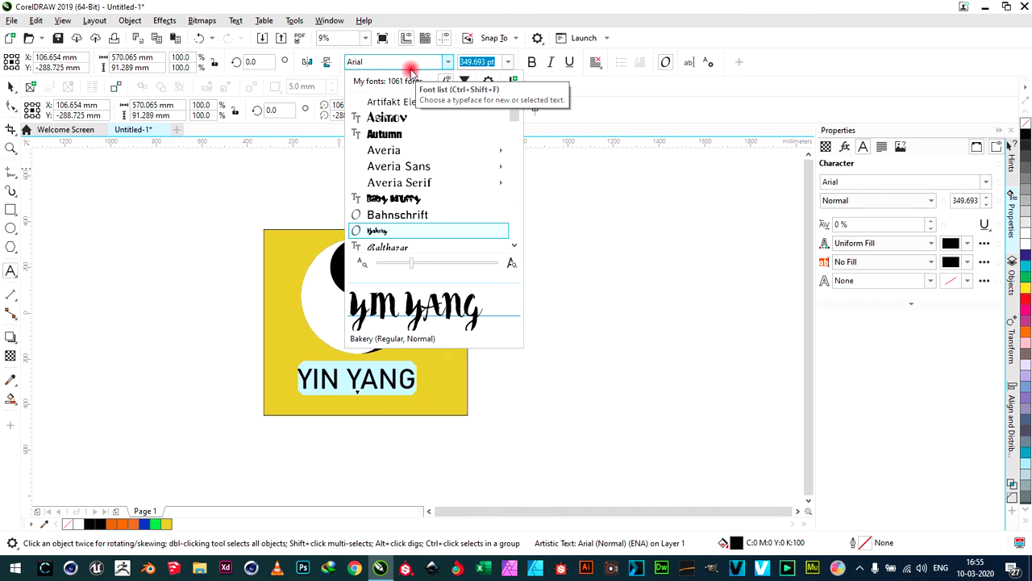
key("Down")
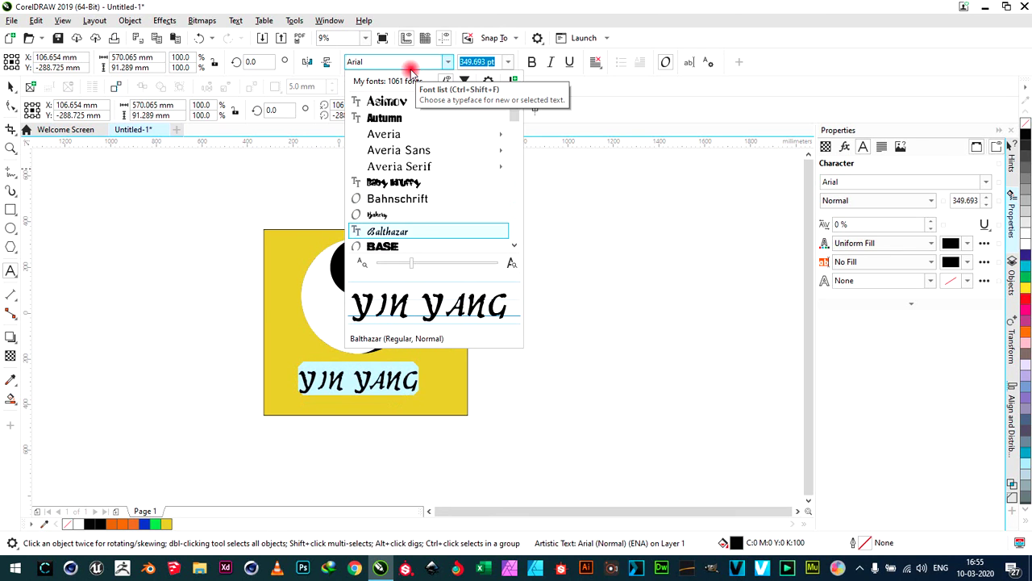
key("Down")
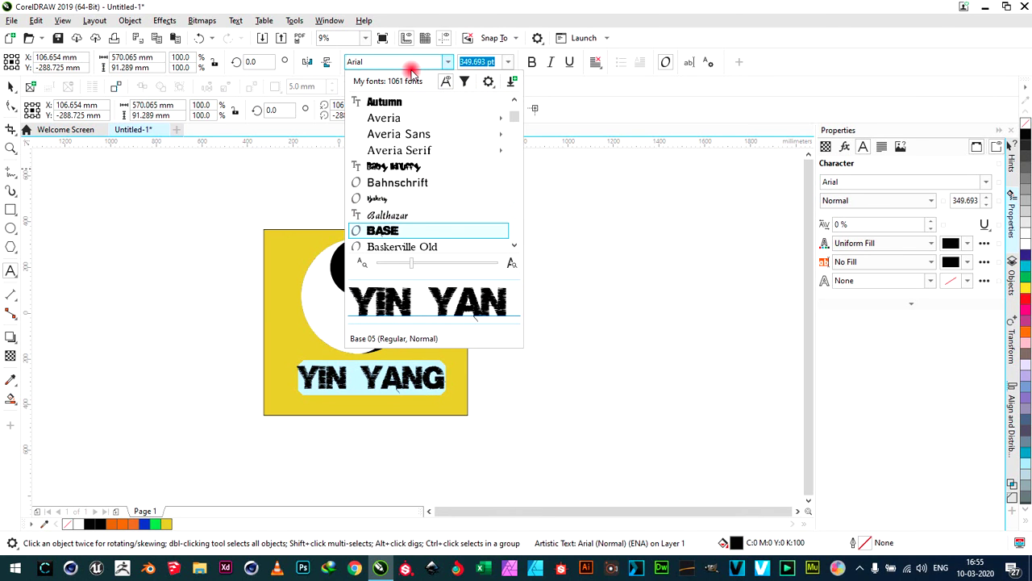
key("Down")
key("Down")
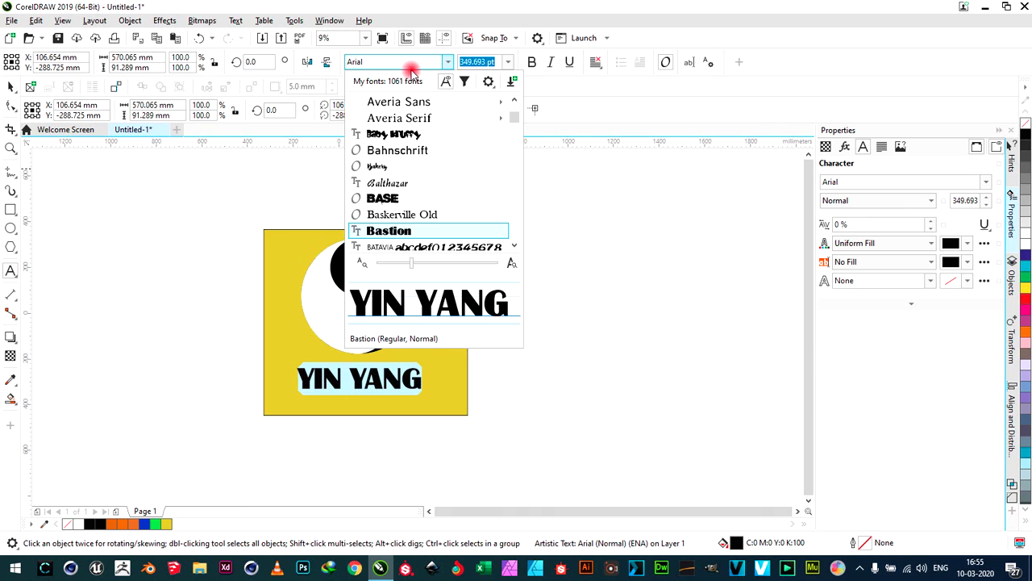
key("Down")
key("Down")
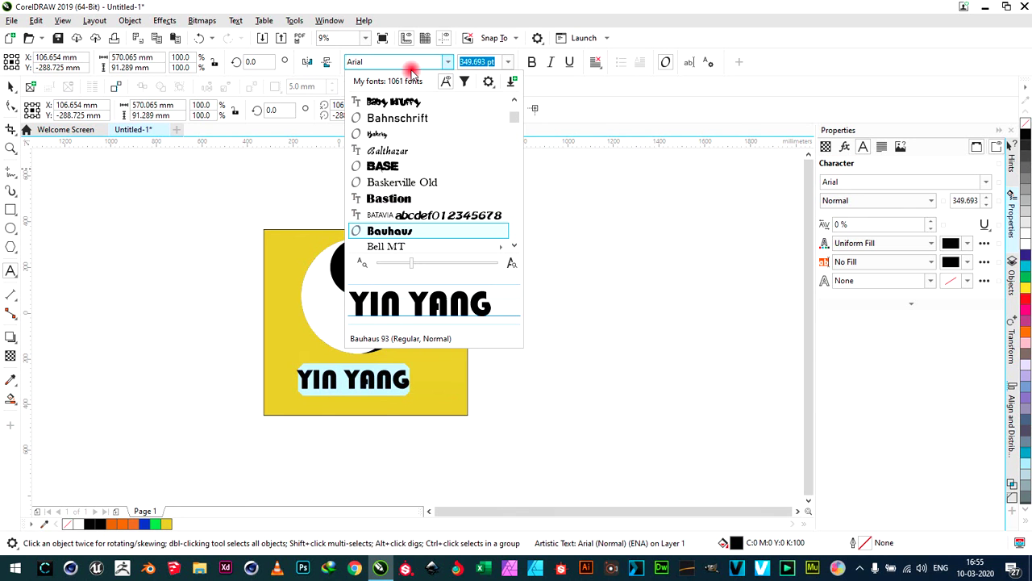
key("Down")
key("Down")
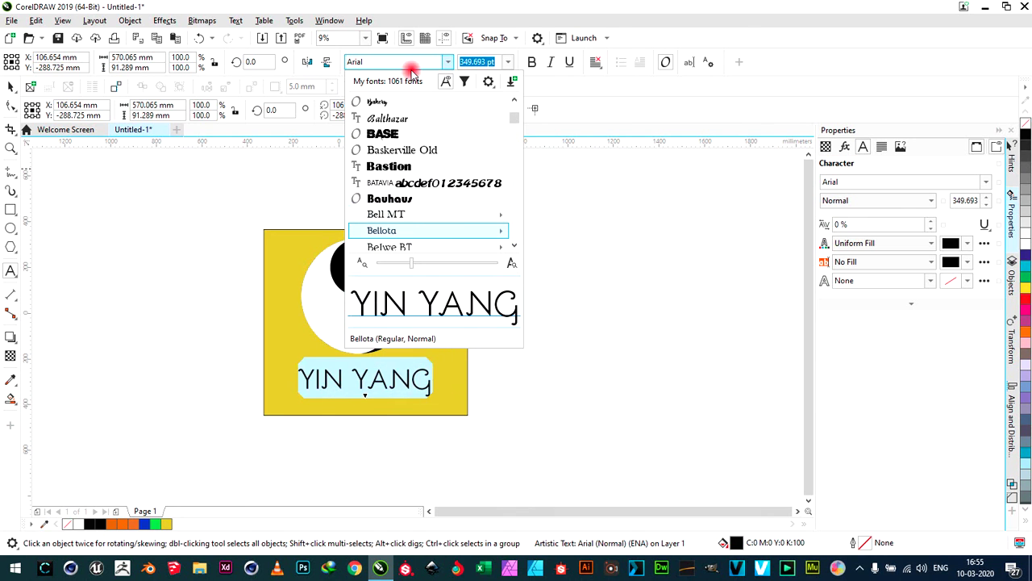
key("Down")
key("Down")
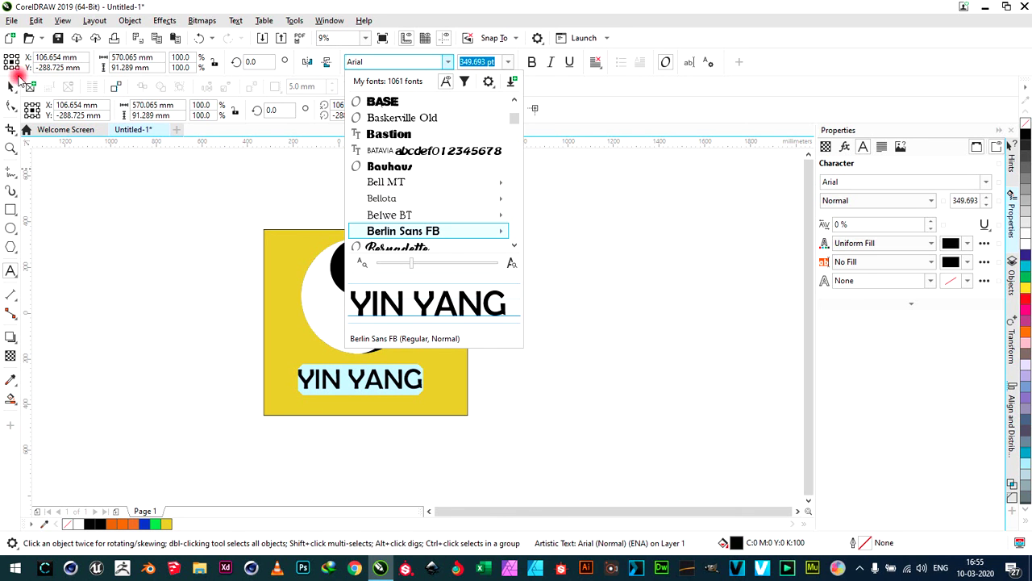
key("Escape")
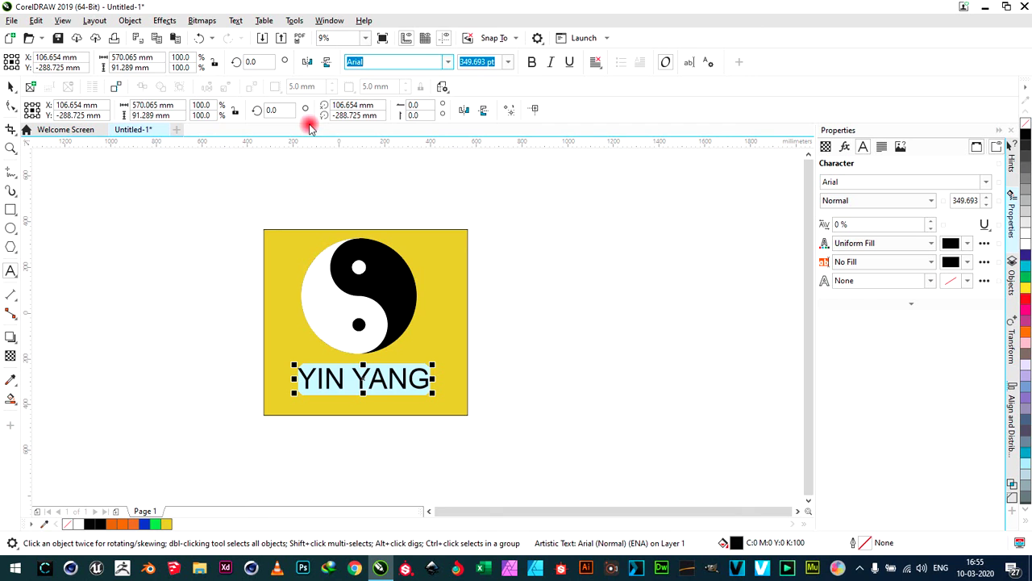
Make the YIN YANG text bold and move it under the symbol, to about X 78, Y -280 mm
left_click(531, 63)
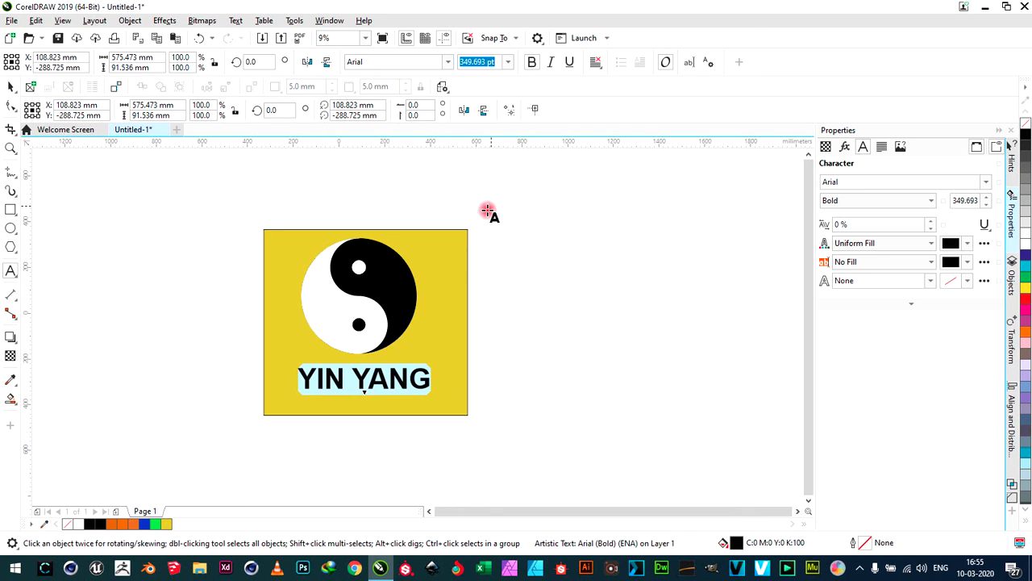
left_click(550, 347)
left_click(417, 383)
left_click(10, 88)
mouse_move(392, 368)
left_mouse_down()
mouse_move(406, 387)
mouse_move(395, 379)
left_mouse_up()
left_click(396, 380)
left_click(16, 87)
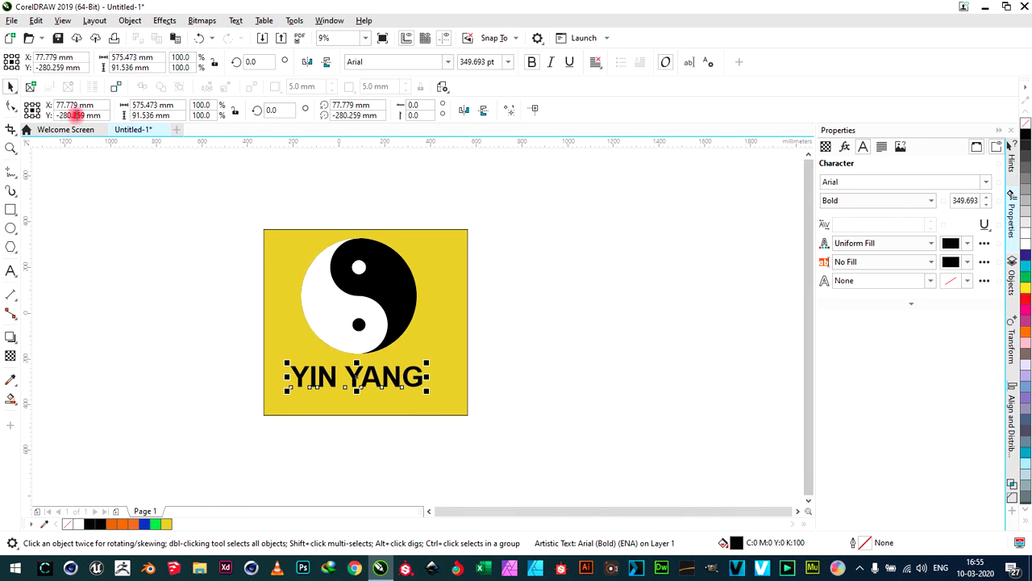
Give the YIN YANG text a uniform purple fill in CMYK, C 84, M 100, Y 0, K 0
left_click(842, 149)
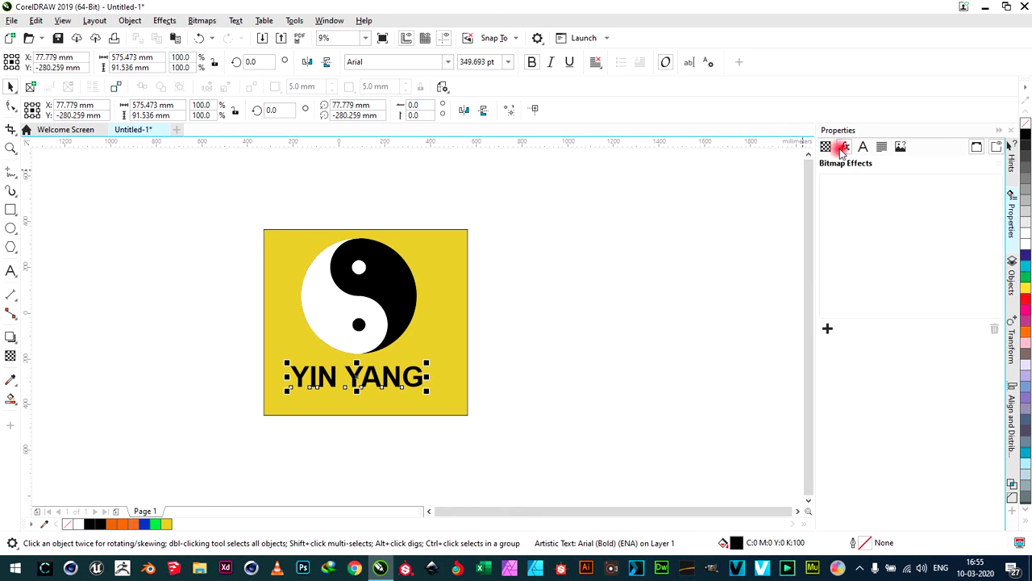
left_click(863, 147)
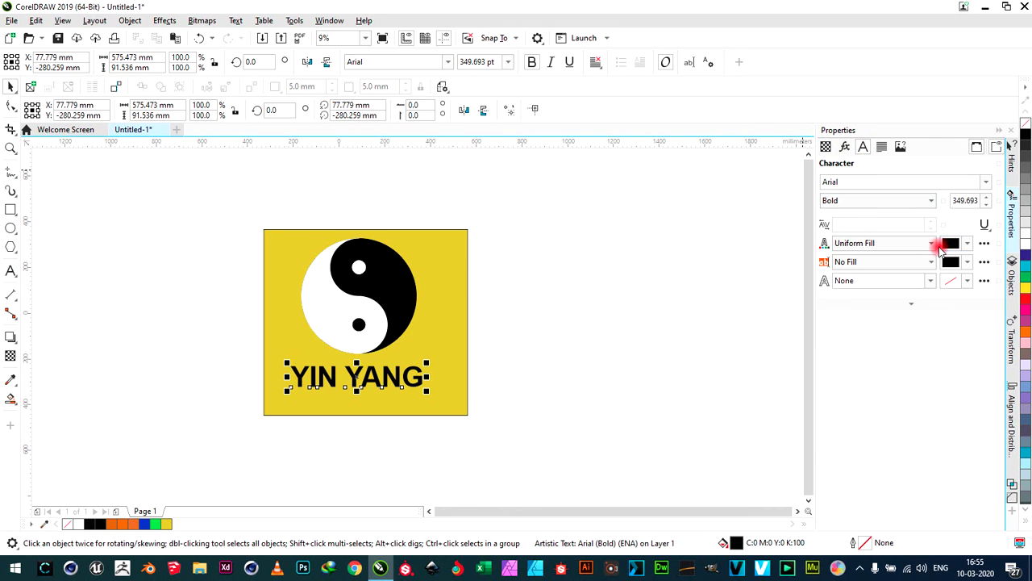
left_click(947, 247)
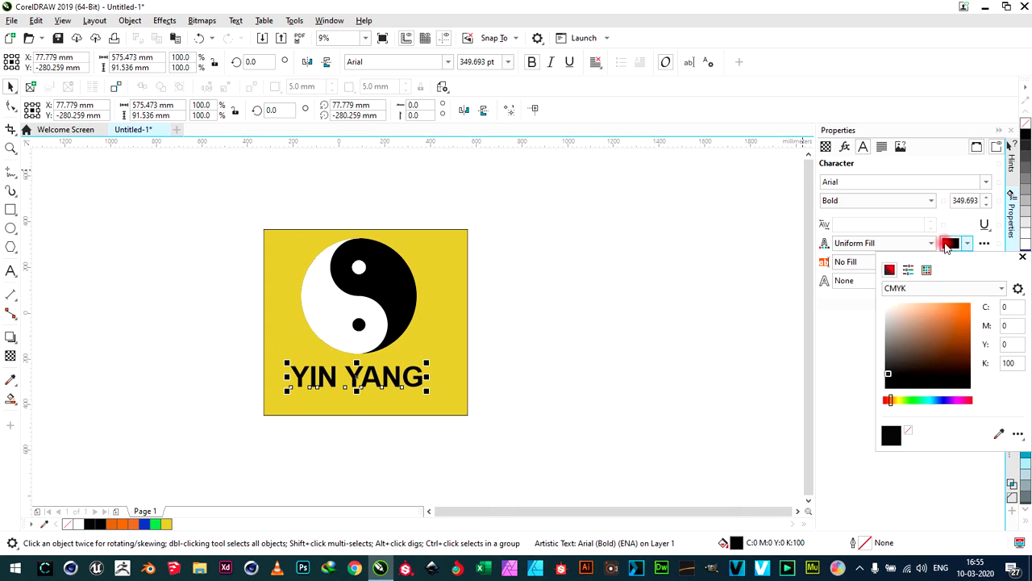
left_click(950, 318)
left_click(948, 399)
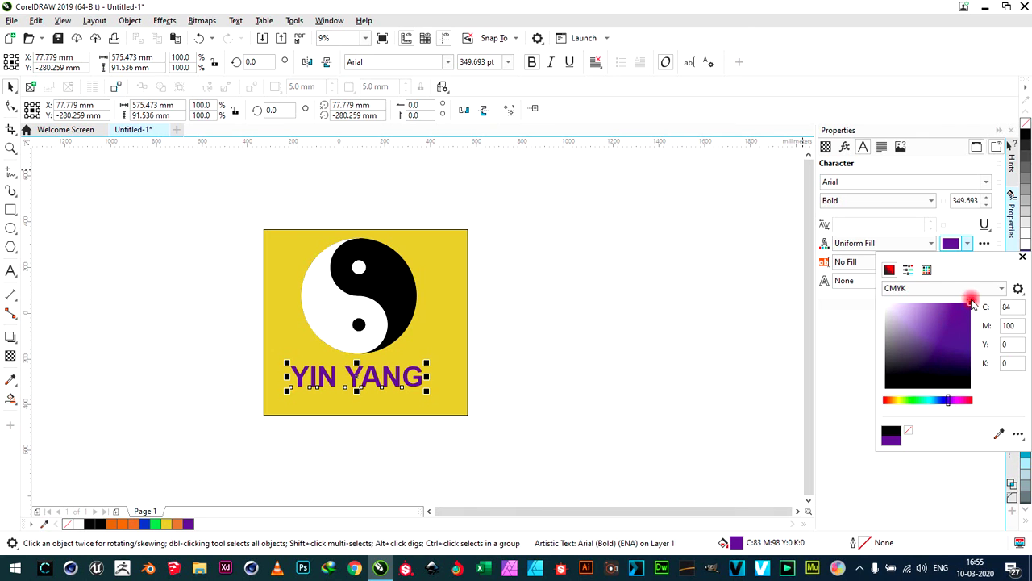
left_click(576, 380)
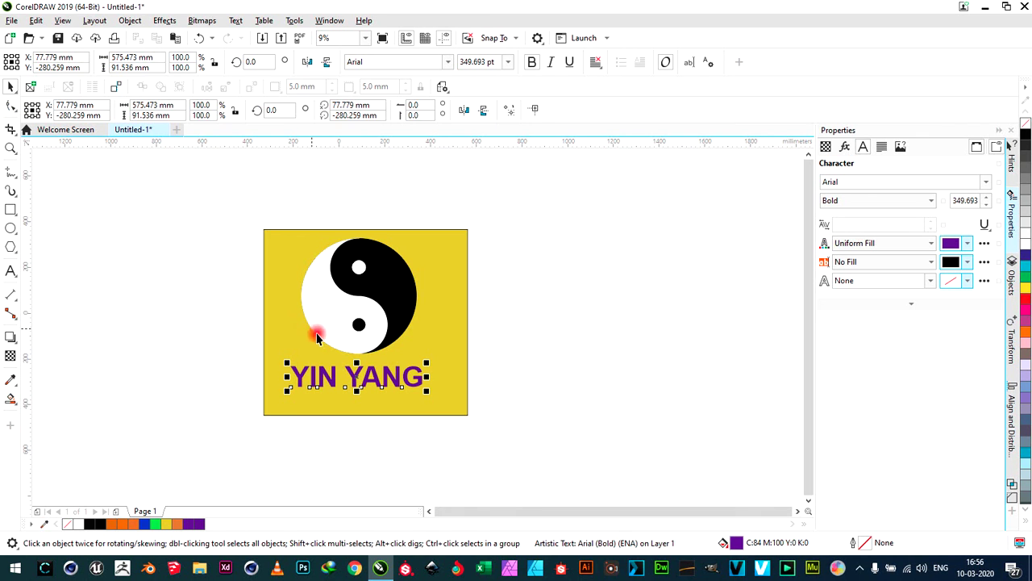
Nudge the text up to about Y -275 mm and reposition the background rectangle around the artwork at about X 91, Y -26 mm
left_click(372, 377)
mouse_move(372, 374)
left_mouse_down()
mouse_move(351, 372)
mouse_move(358, 367)
left_mouse_up()
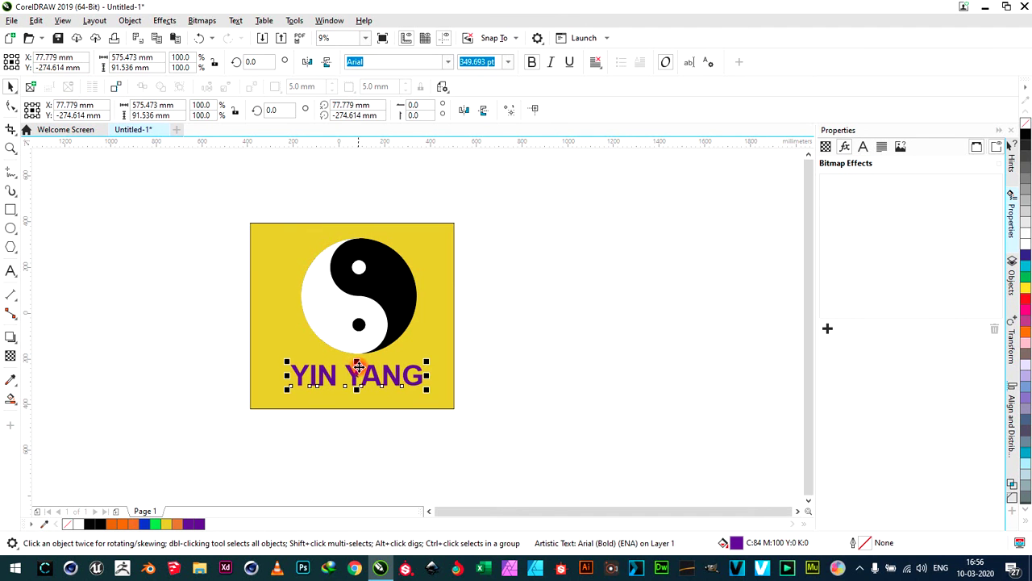
left_click_drag(420, 326, 431, 331)
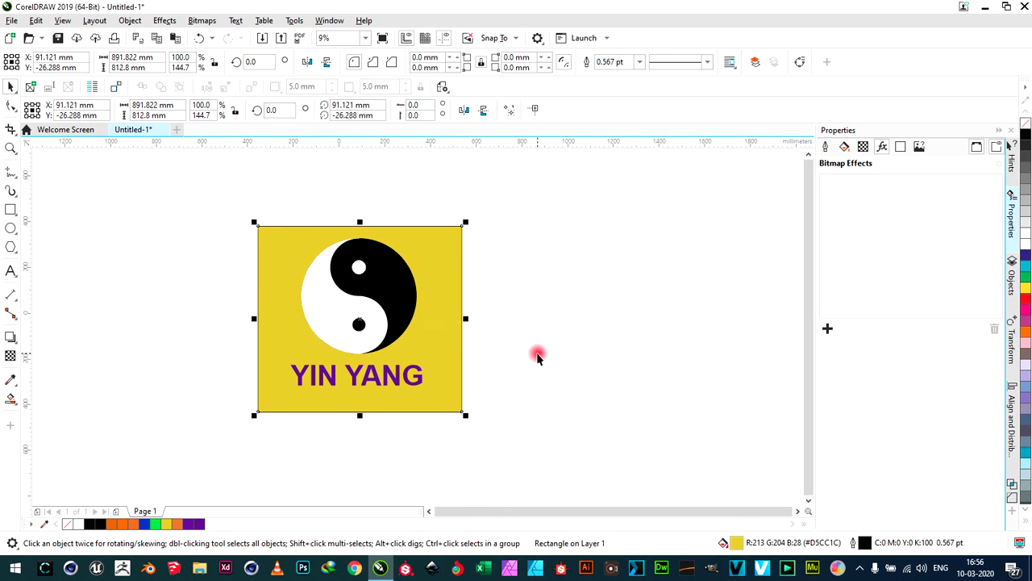